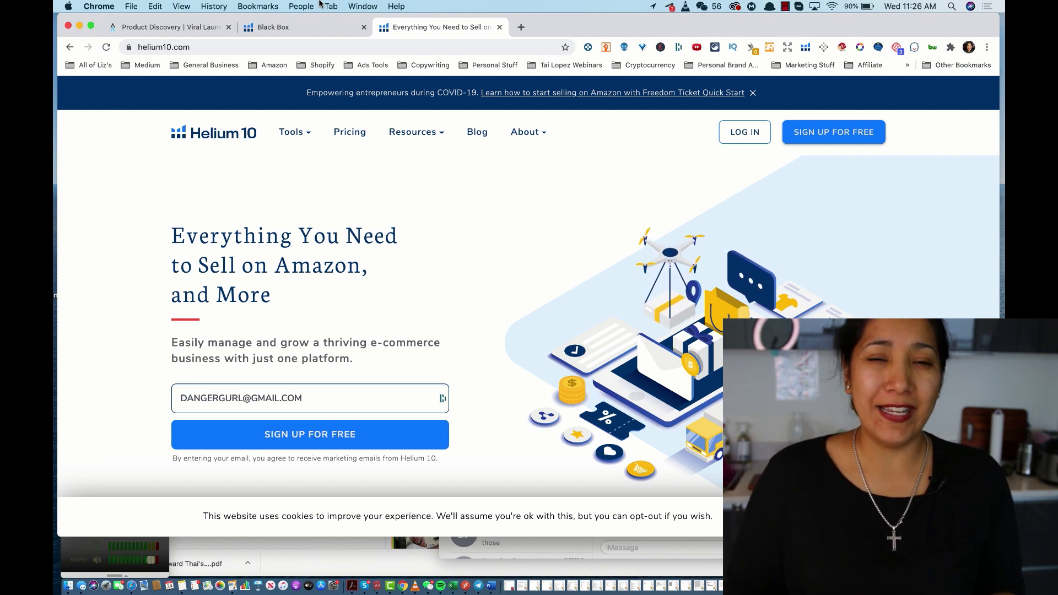
- Switch to Viral Launch's Product Discovery page and look over its category list and product filters
left_click(160, 27)
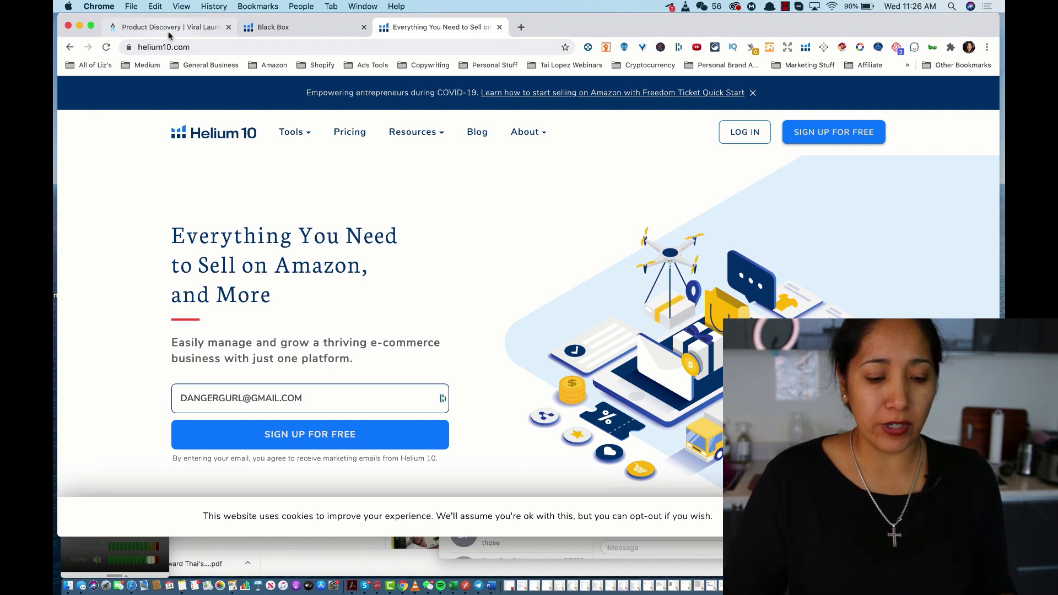
scroll(312, 189, "up", 3)
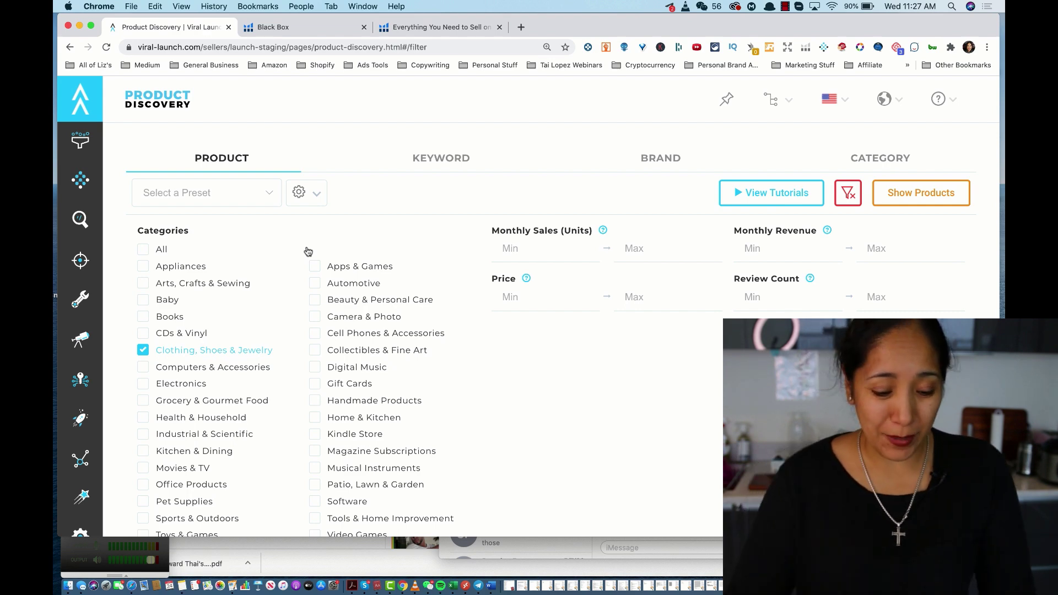
scroll(302, 302, "down", 2)
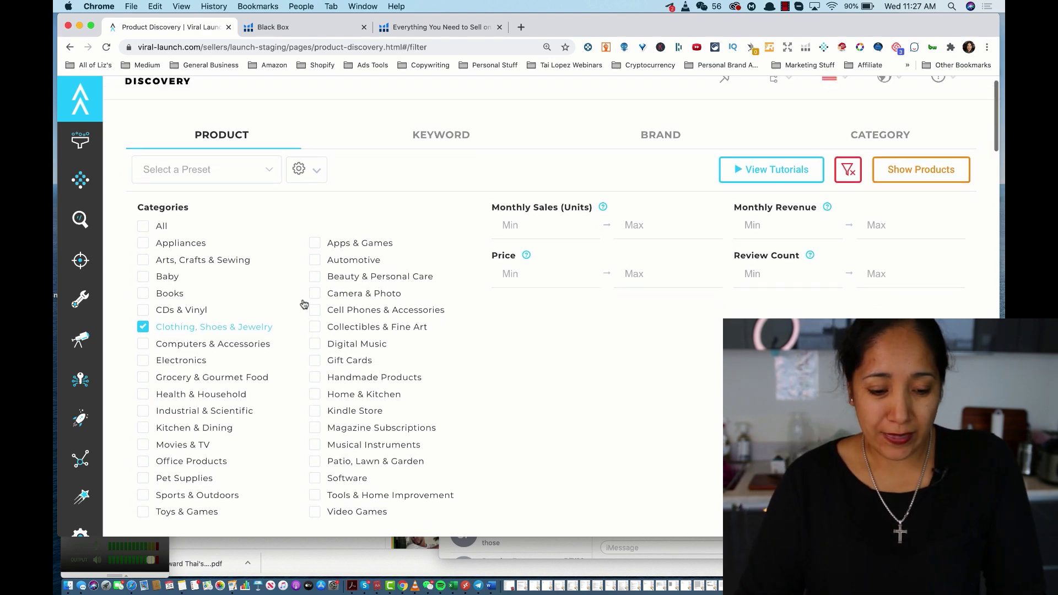
scroll(304, 304, "up", 2)
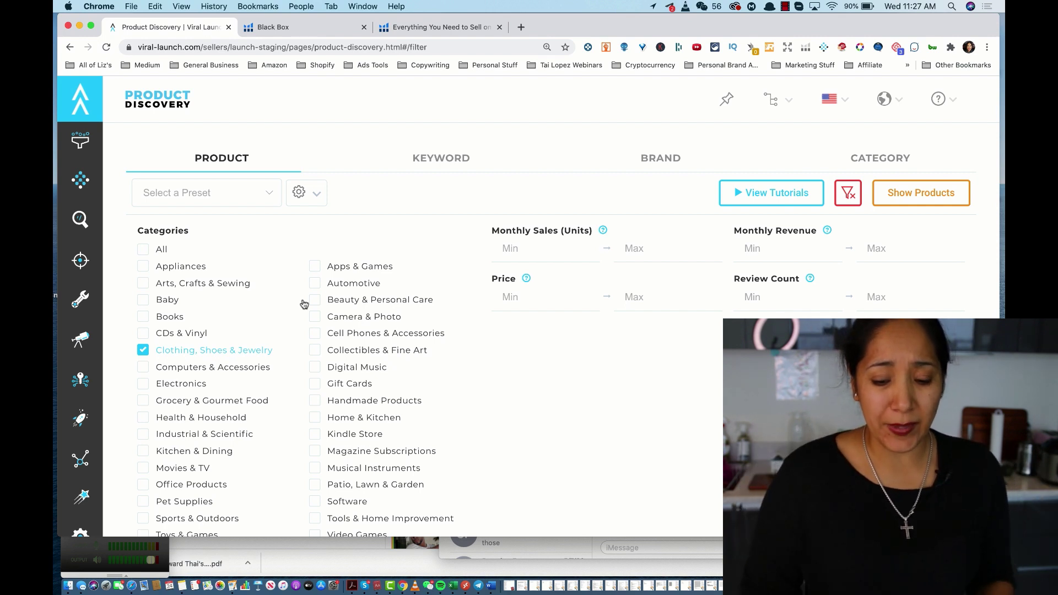
scroll(319, 356, "down", 1)
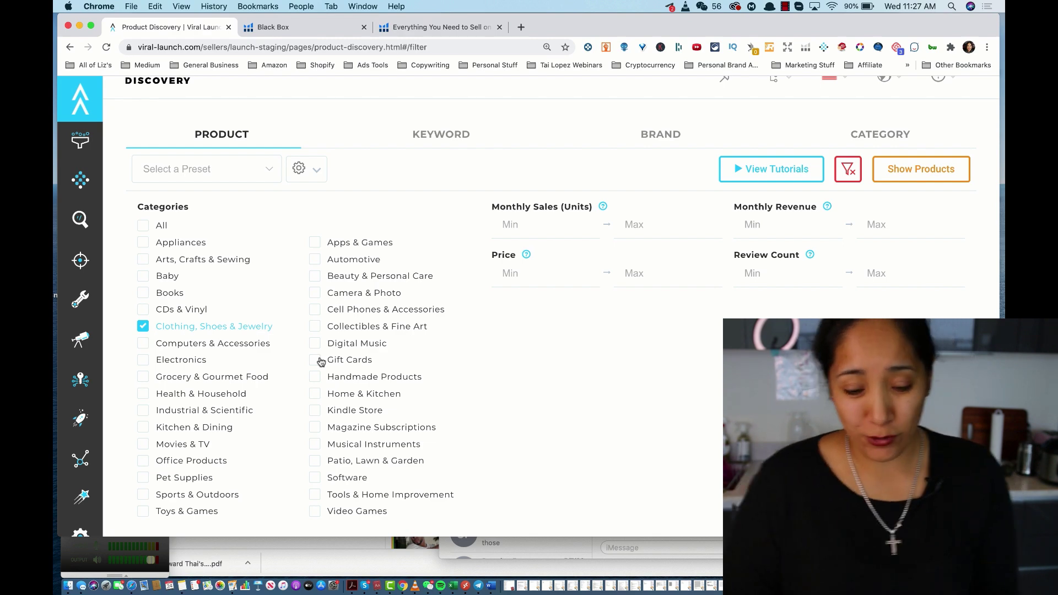
scroll(321, 361, "down", 2)
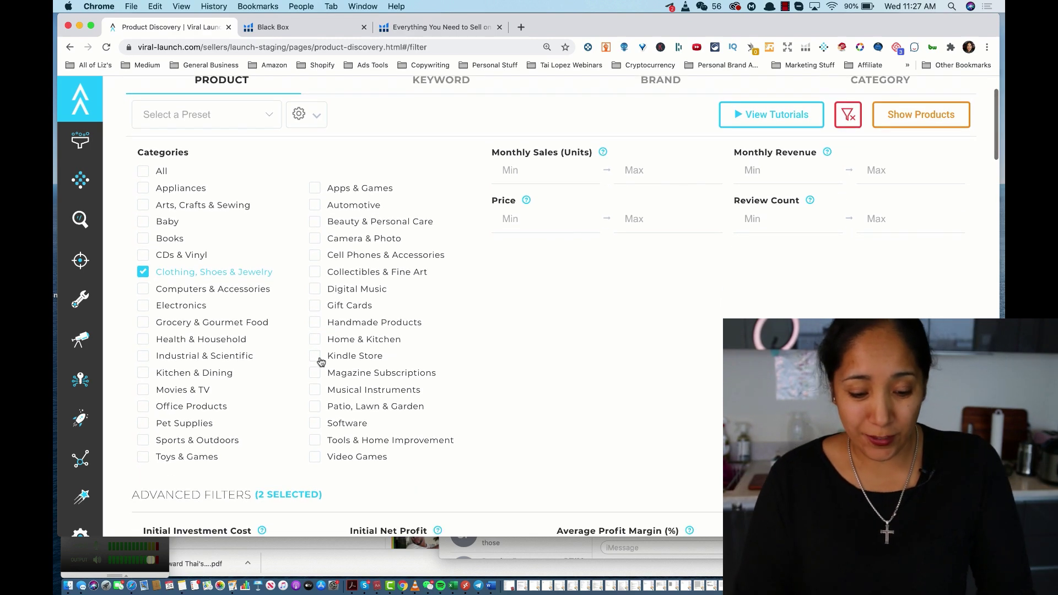
scroll(321, 362, "down", 2)
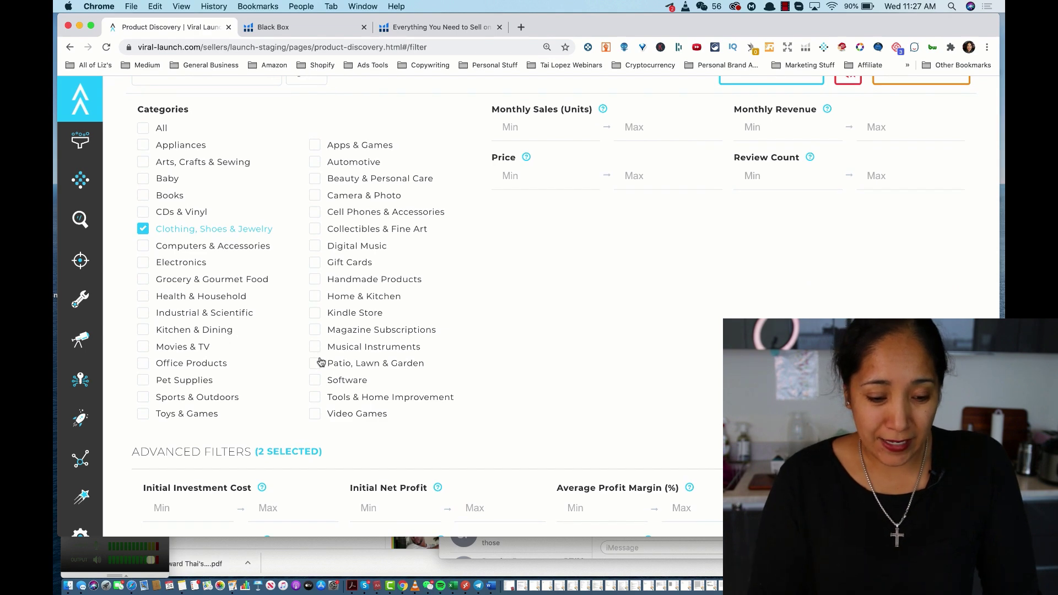
- Deselect the Clothing, Shoes & Jewelry category and select Books instead
scroll(320, 361, "up", 4)
scroll(562, 317, "down", 1)
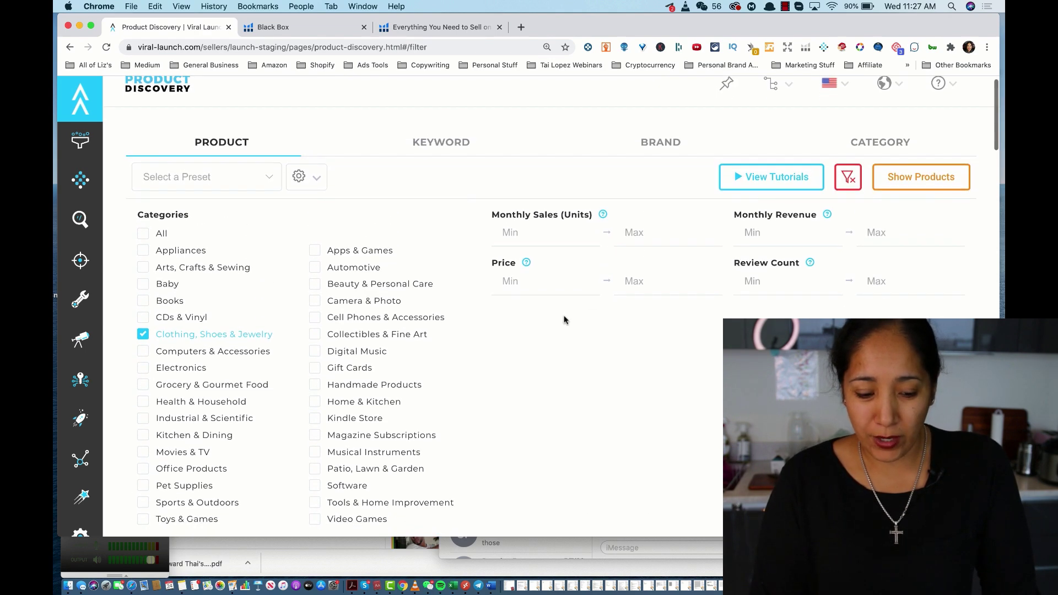
left_click(144, 335)
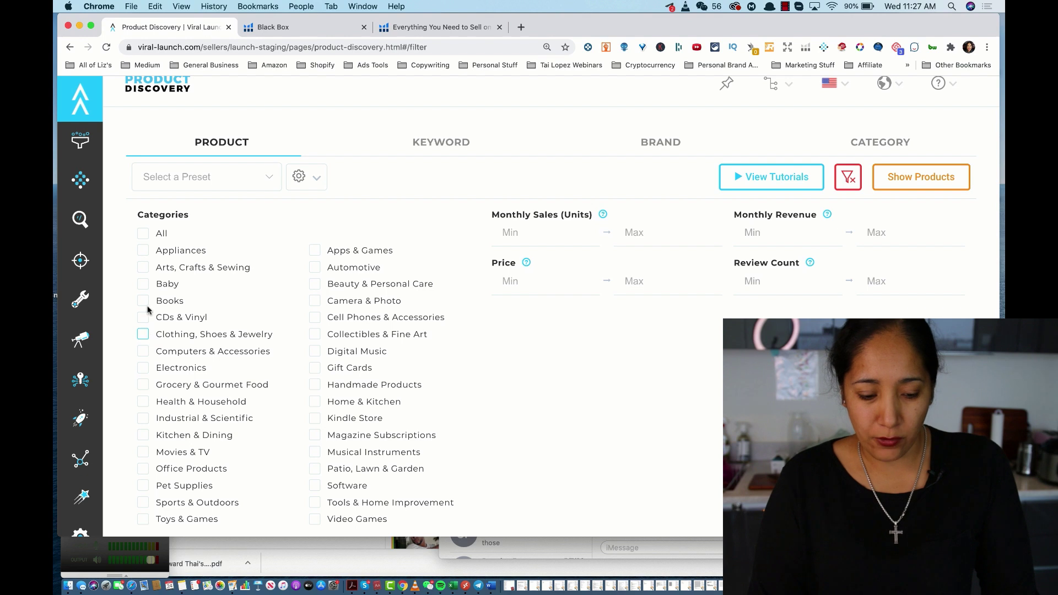
left_click(144, 302)
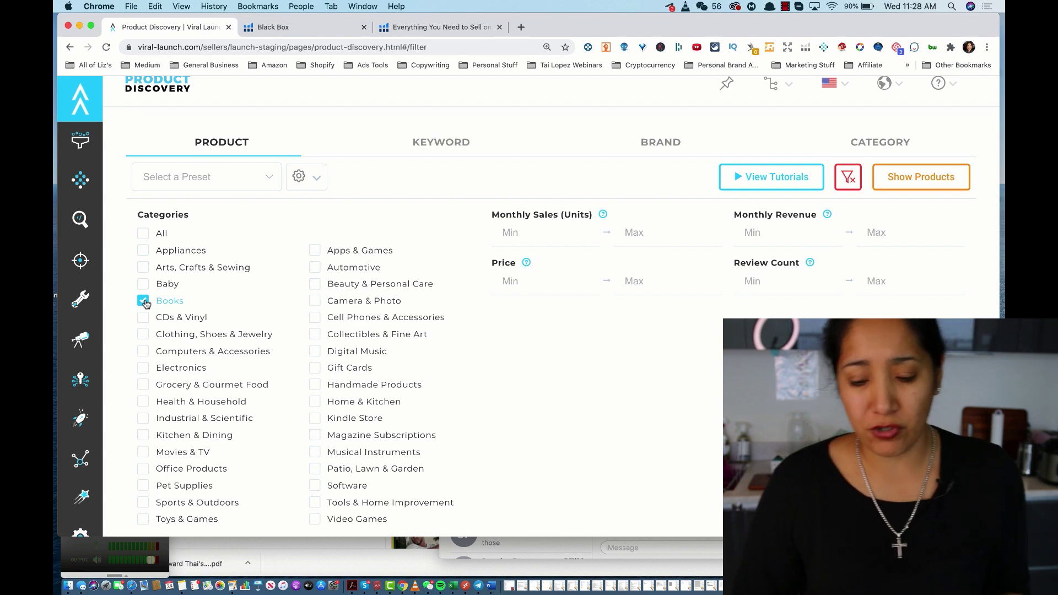
- Check the Best Sales Period in the advanced filters and choose Seasonal as the Sales Pattern
scroll(512, 368, "down", 3)
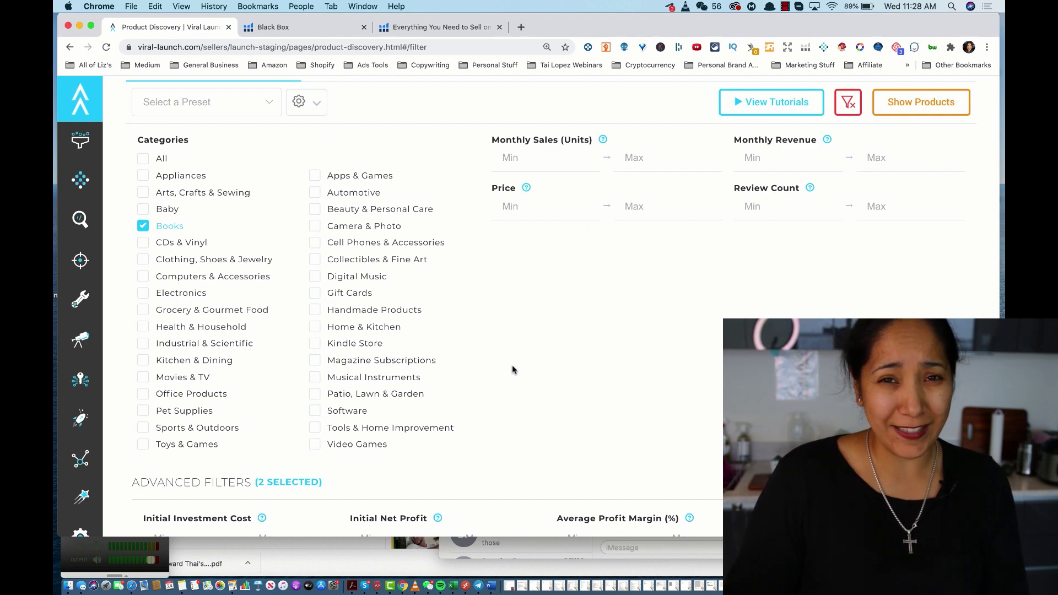
scroll(512, 369, "down", 6)
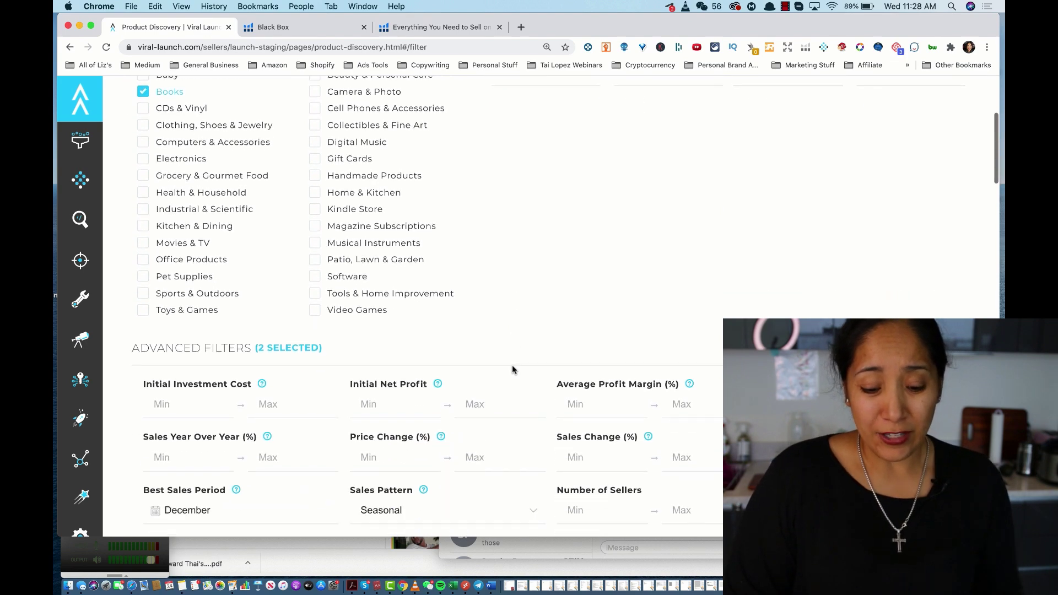
scroll(512, 370, "down", 6)
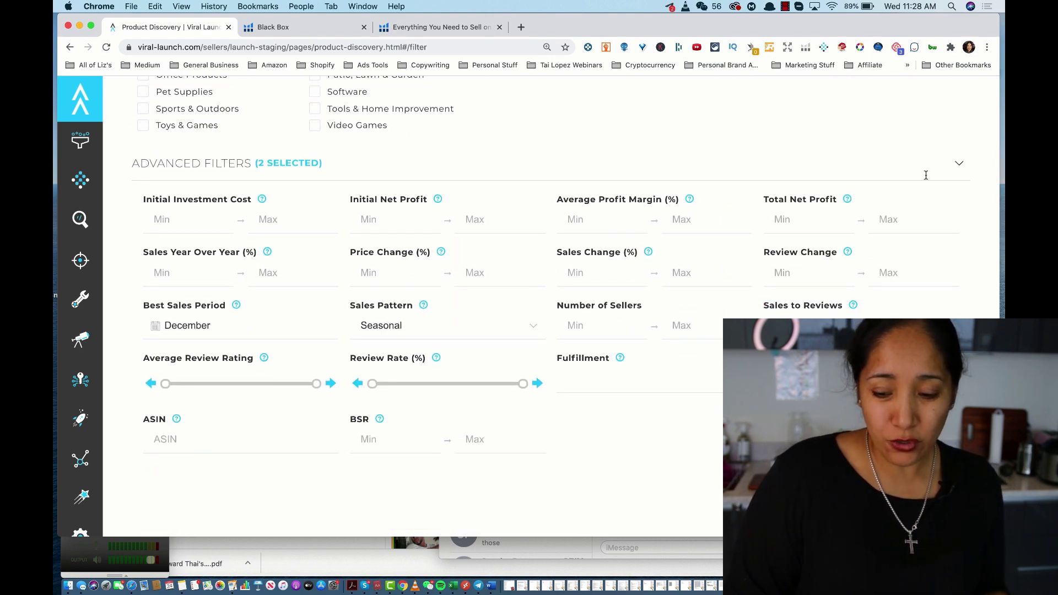
mouse_move(494, 326)
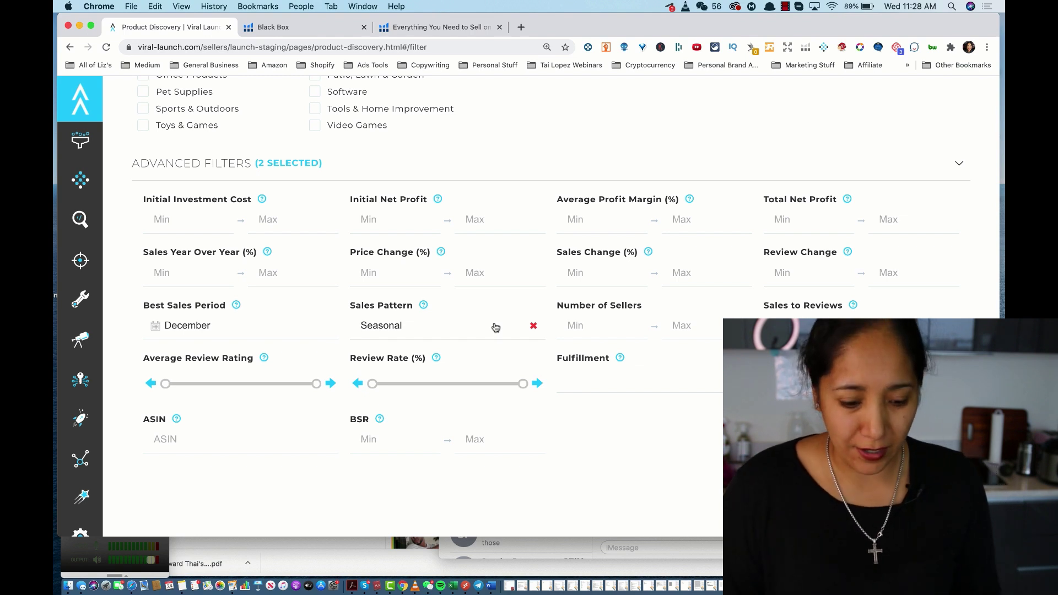
mouse_move(267, 329)
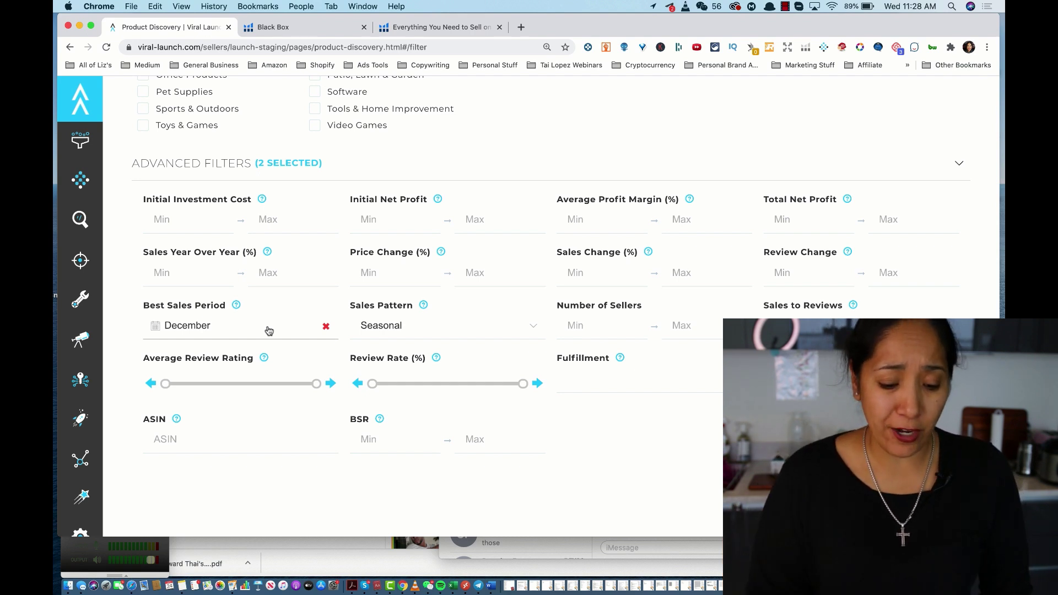
left_click(418, 332)
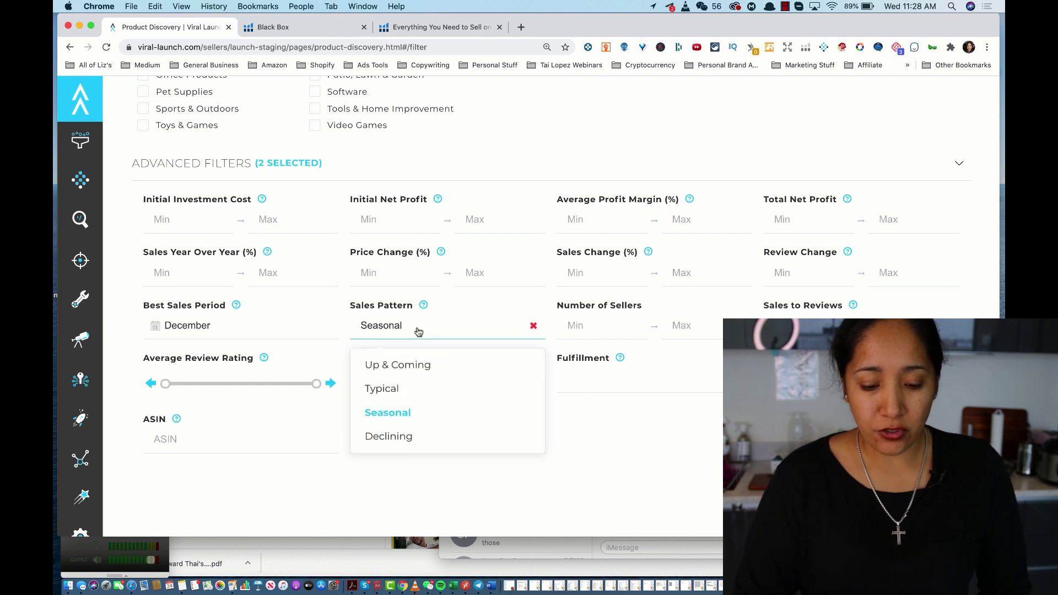
left_click(414, 413)
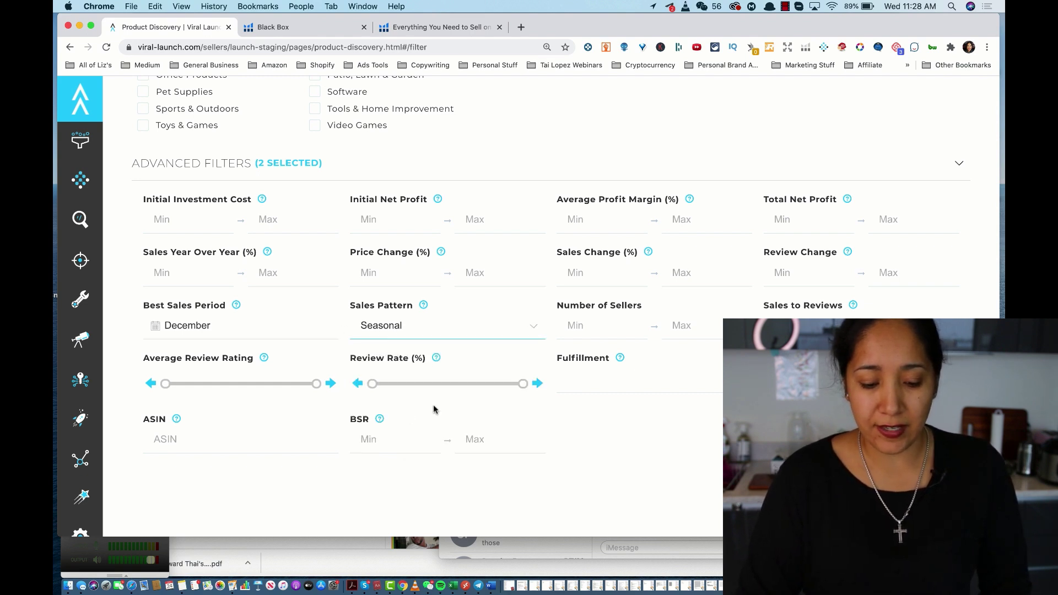
- Show the products matching the filters and examine the first page of books for sales rank, monthly sales, revenue and price
scroll(520, 438, "down", 5)
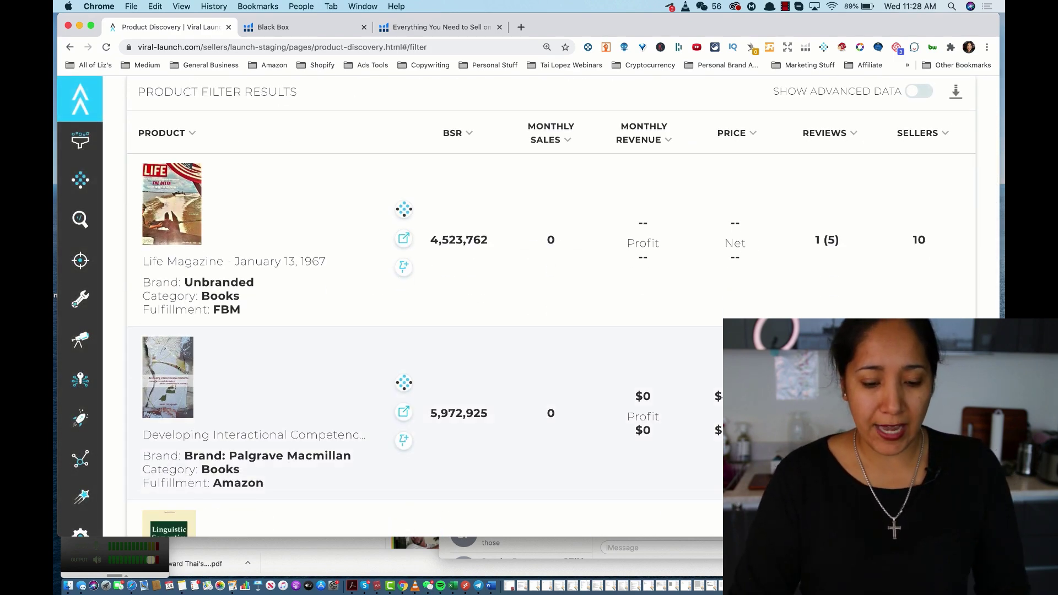
scroll(583, 382, "down", 10)
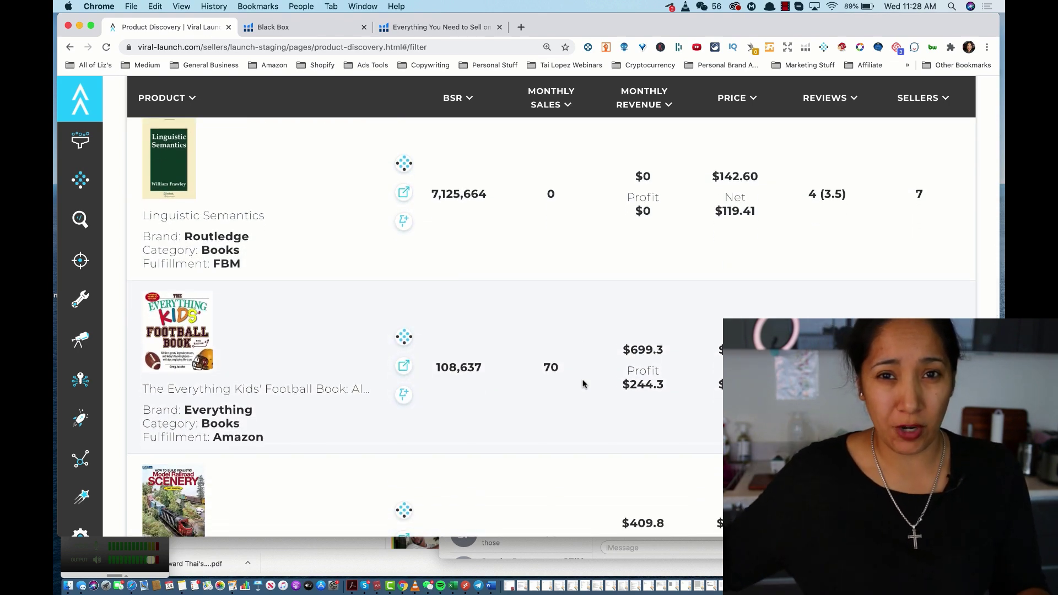
scroll(583, 384, "down", 2)
scroll(583, 384, "down", 6)
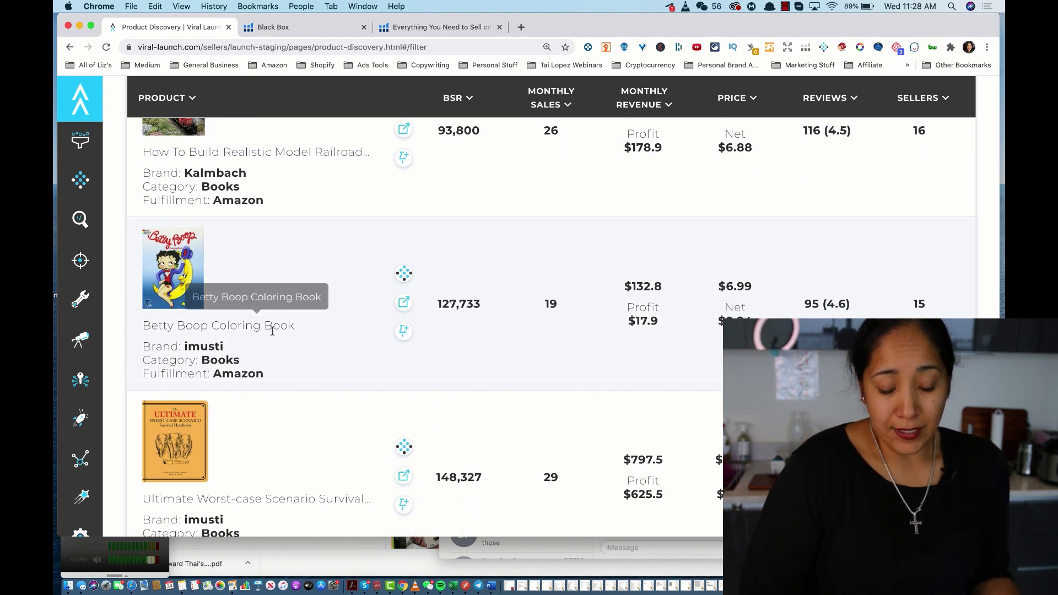
scroll(289, 333, "down", 2)
scroll(288, 335, "down", 10)
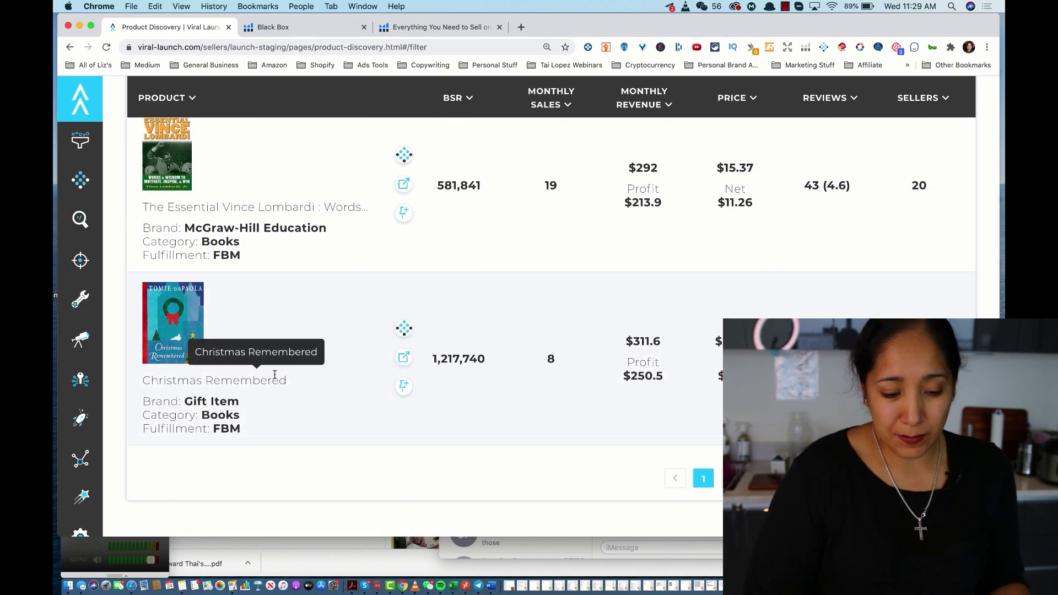
- Go to the second page of product results and review its books and their sales figures to the end
scroll(315, 365, "down", 3)
scroll(658, 366, "up", 20)
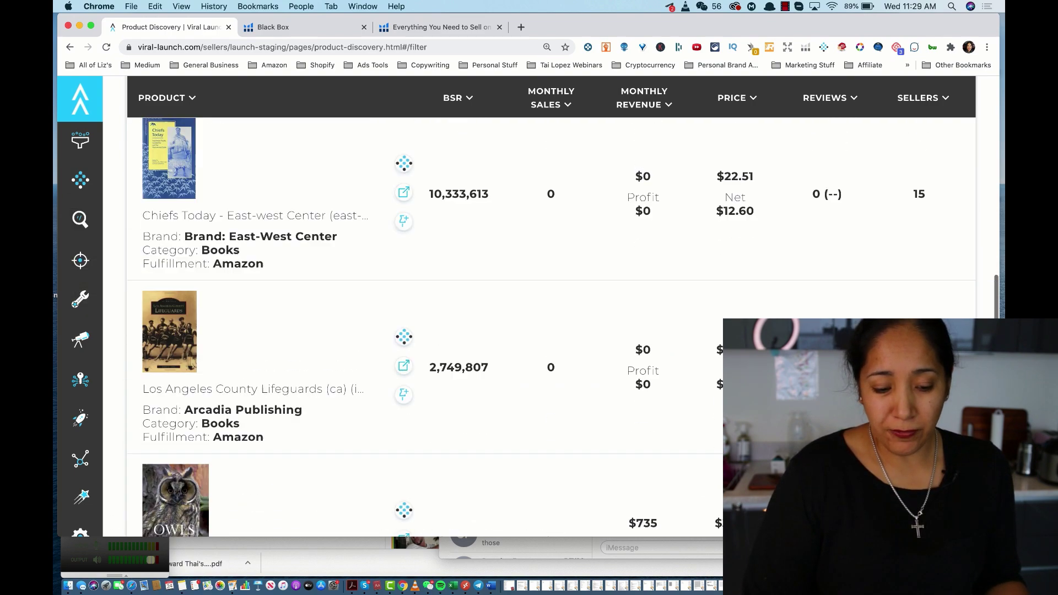
scroll(658, 366, "down", 5)
scroll(658, 366, "down", 9)
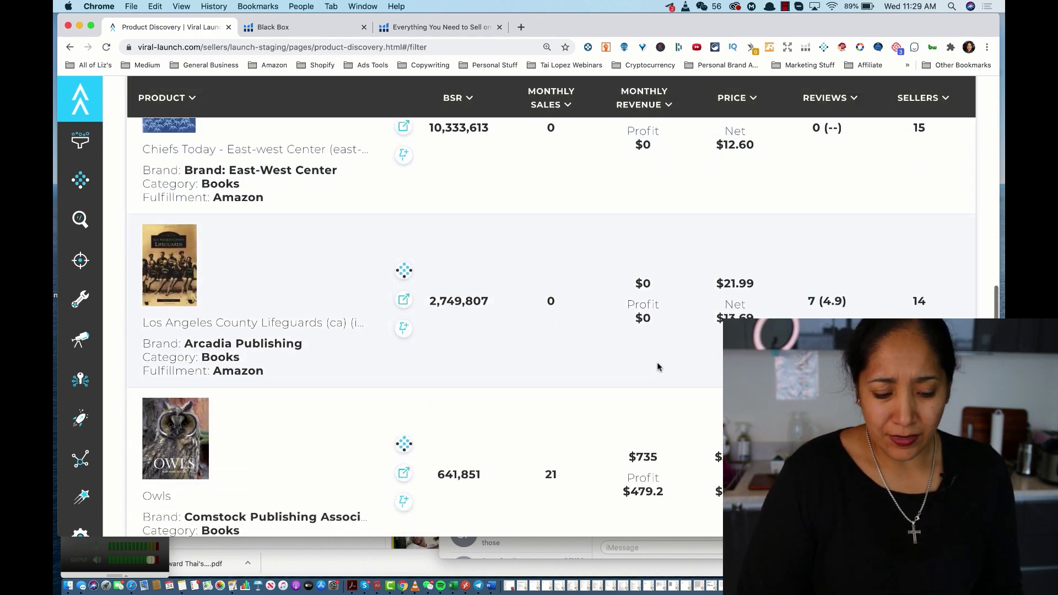
scroll(657, 366, "down", 6)
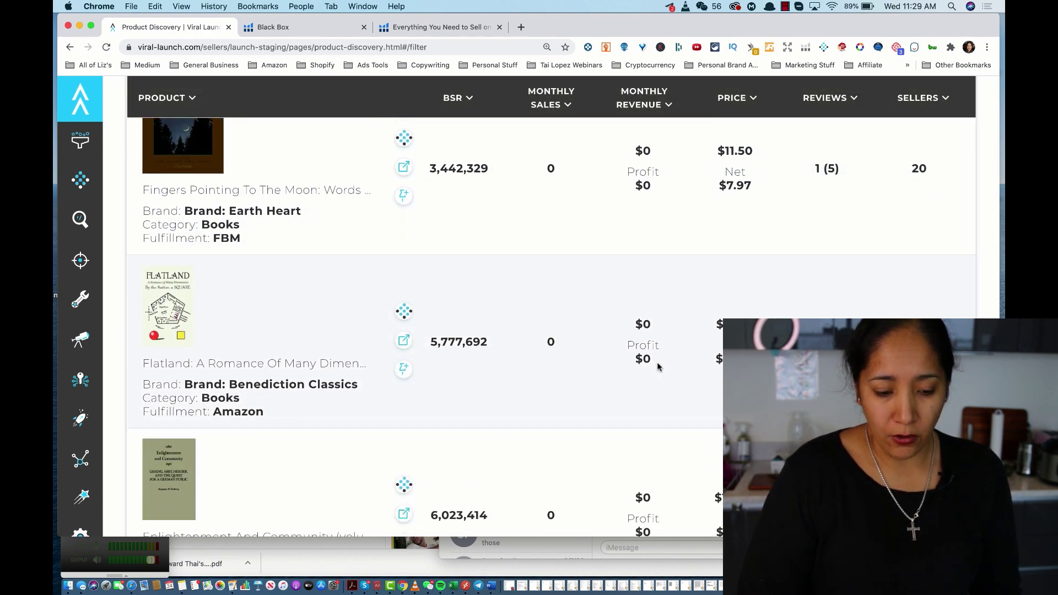
scroll(657, 367, "down", 3)
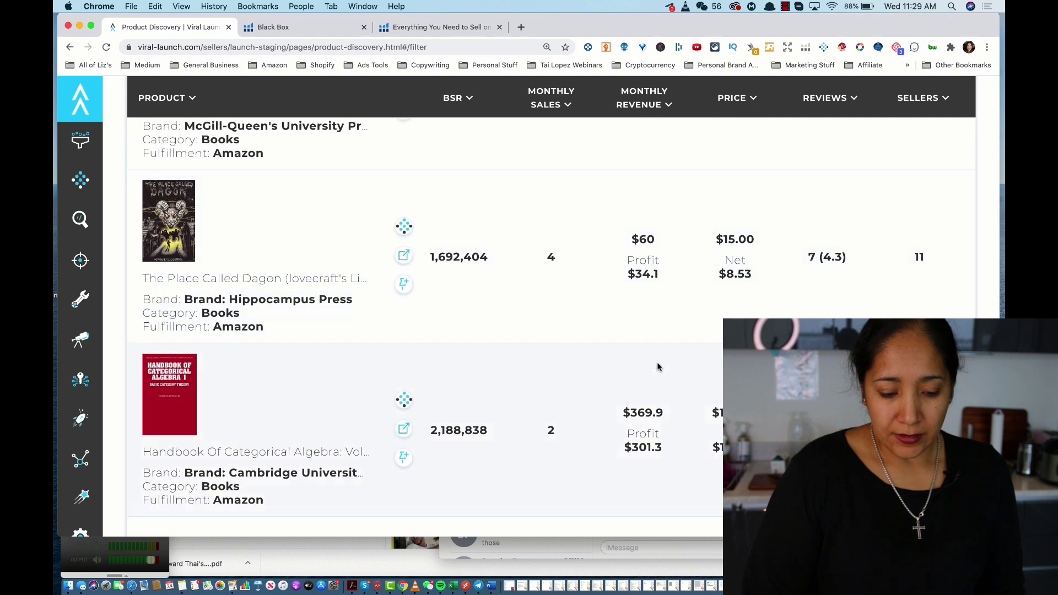
scroll(637, 365, "down", 3)
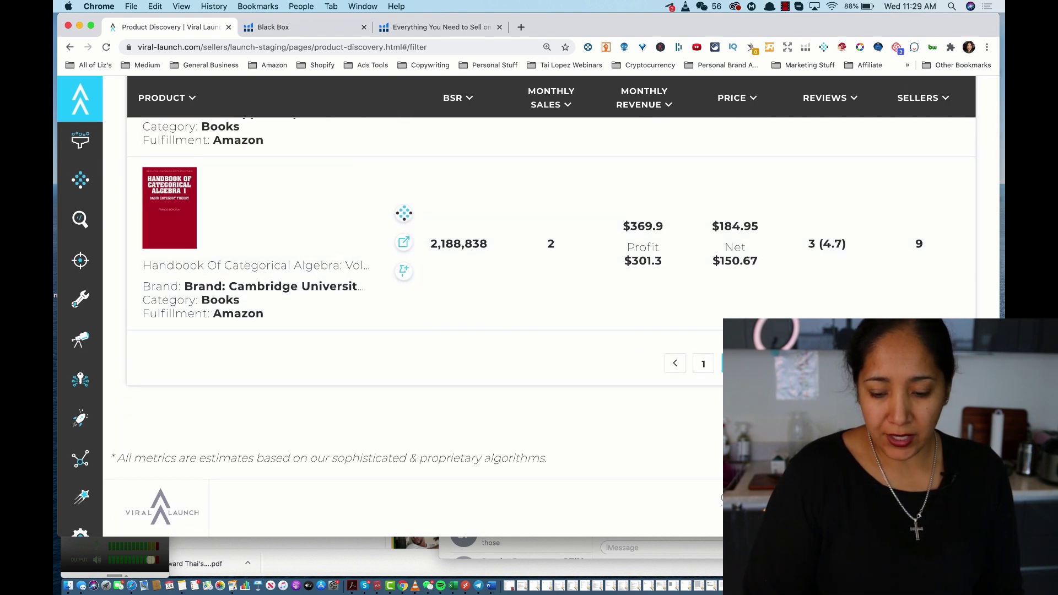
- Open the third page of product results and look through the listed books
left_click(676, 361)
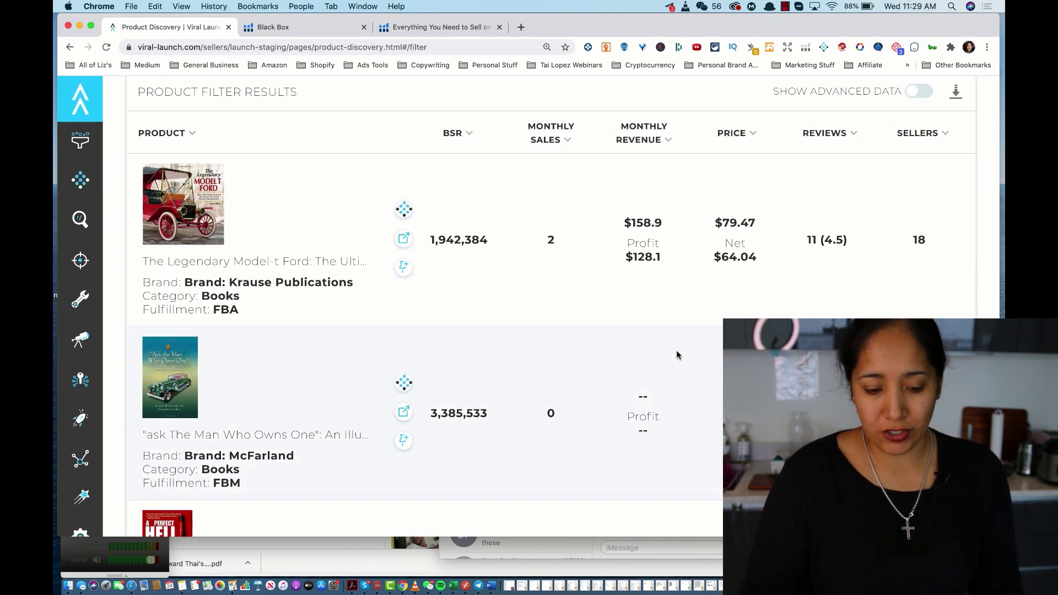
scroll(677, 354, "down", 15)
scroll(677, 354, "down", 10)
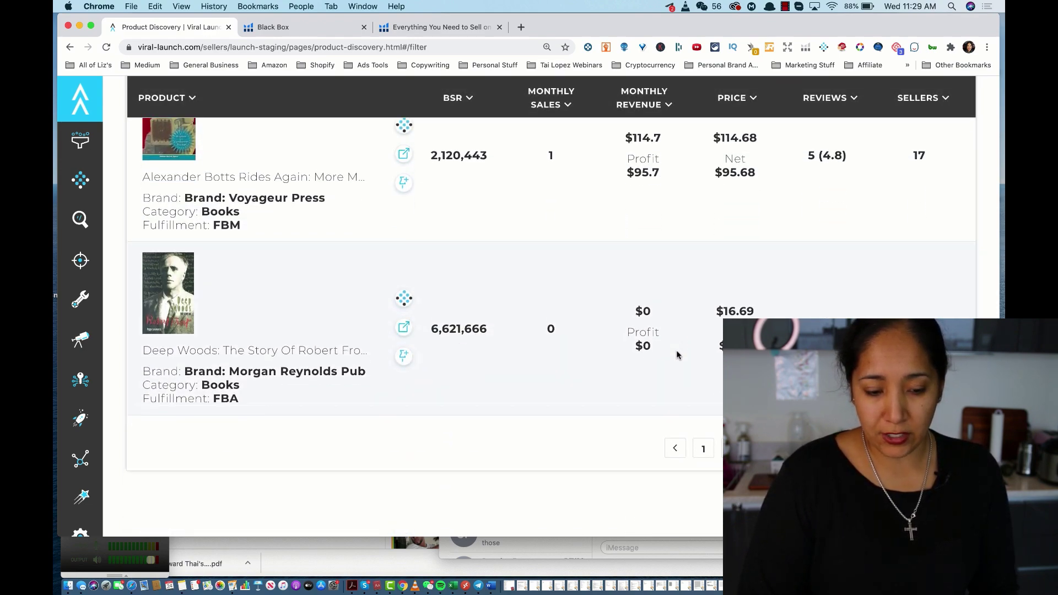
- Advance to the fourth page of product results and examine the books down to the end of the list
scroll(676, 355, "down", 3)
left_click(675, 394)
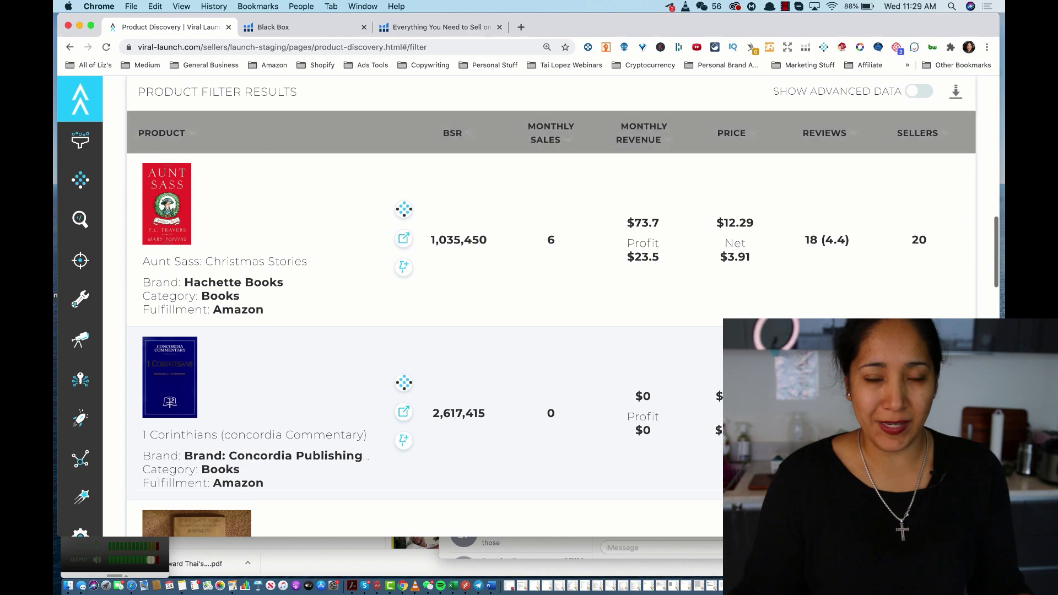
scroll(687, 379, "down", 8)
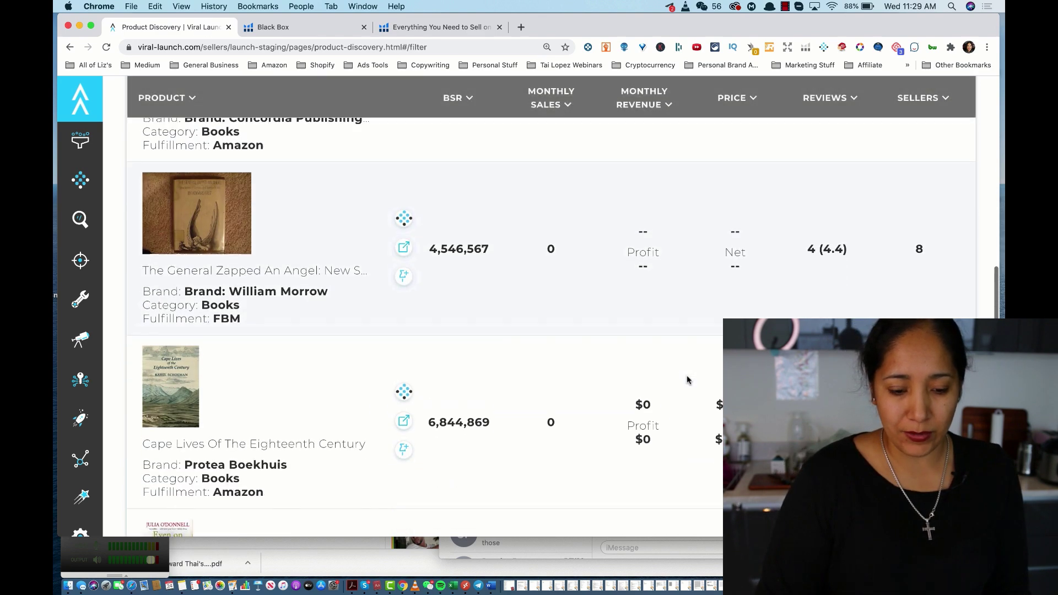
scroll(687, 380, "down", 15)
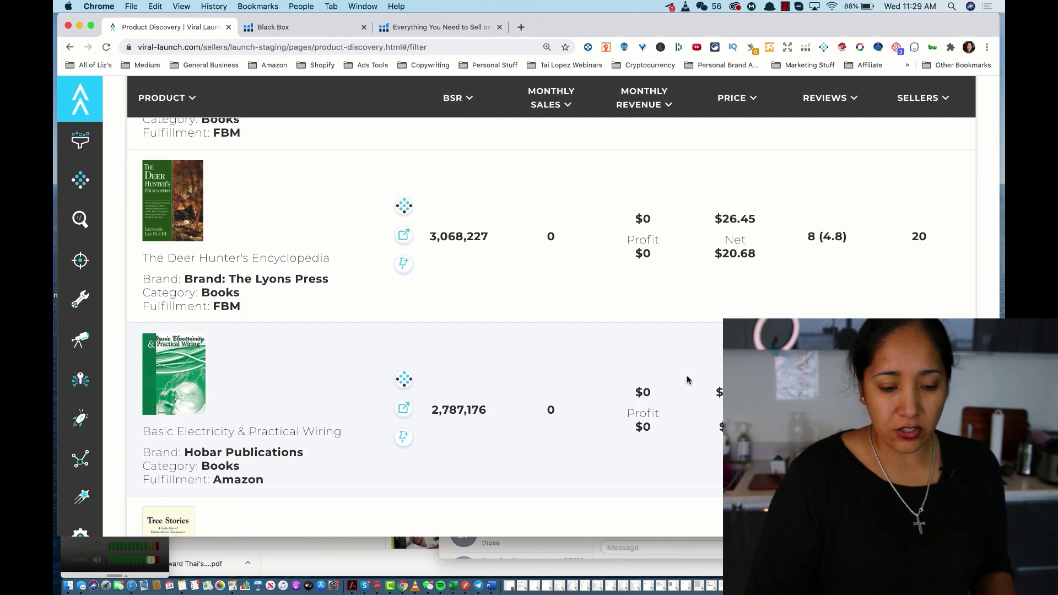
scroll(687, 380, "down", 4)
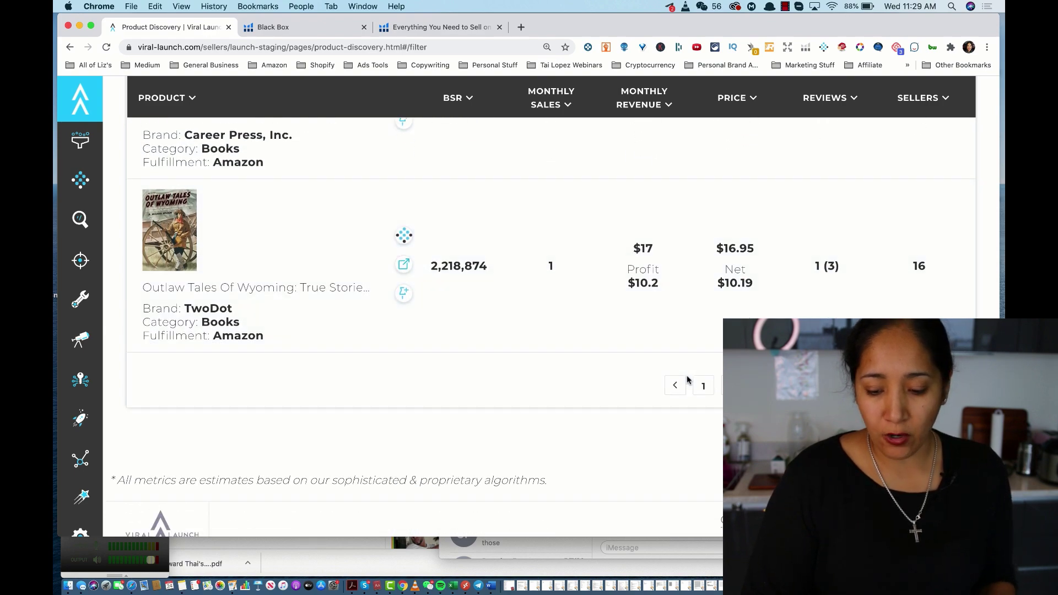
- Bring up the following page of results, then return to review the advanced filters and category selection
scroll(704, 307, "up", 20)
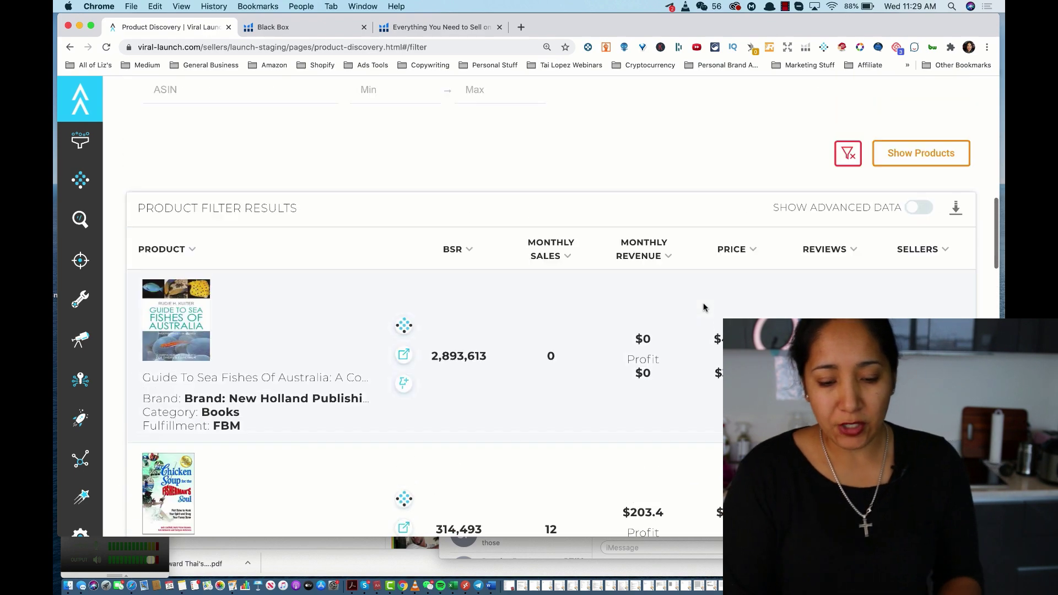
scroll(704, 307, "down", 5)
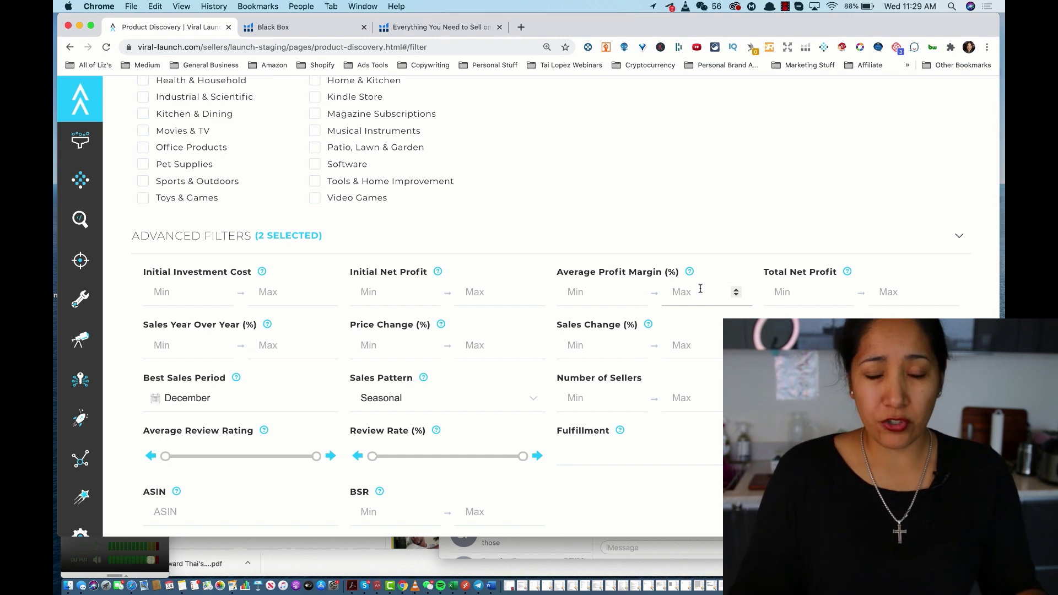
scroll(701, 288, "up", 6)
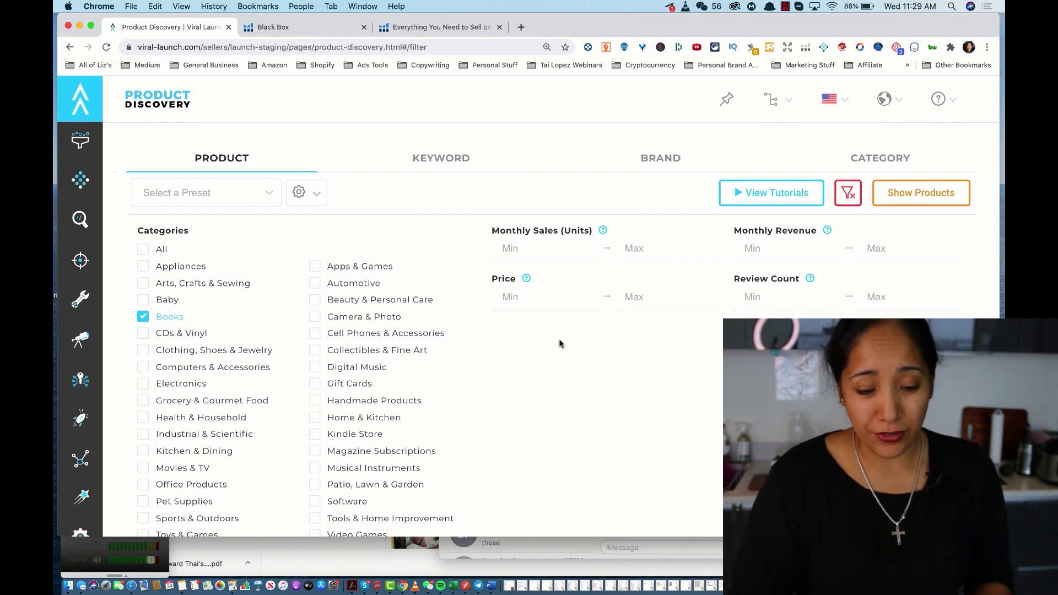
- Switch to Helium 10 Black Box and examine the first listings in the coloring book results
left_click(293, 27)
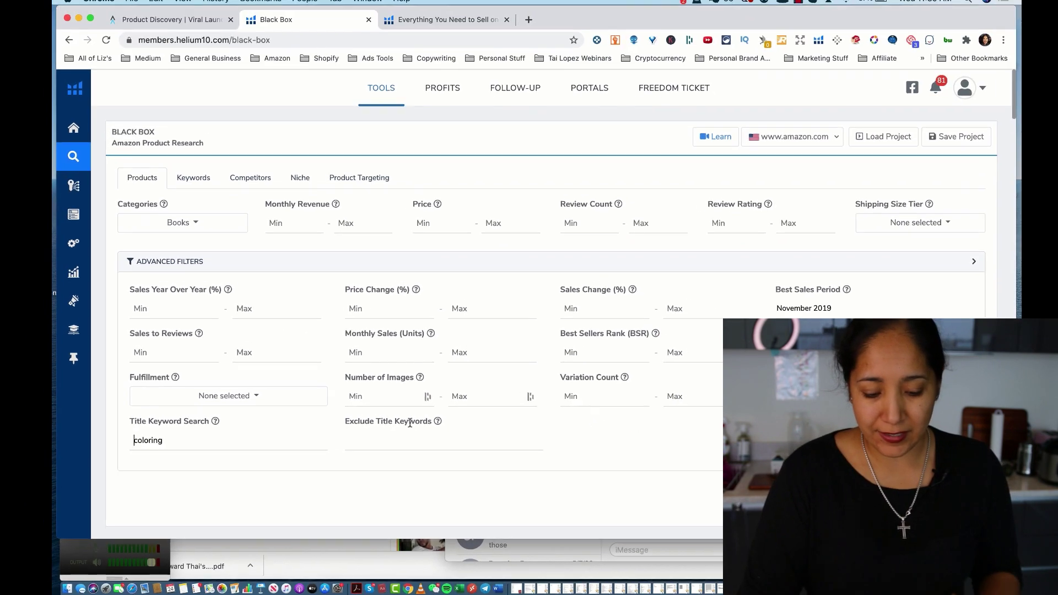
scroll(410, 423, "down", 3)
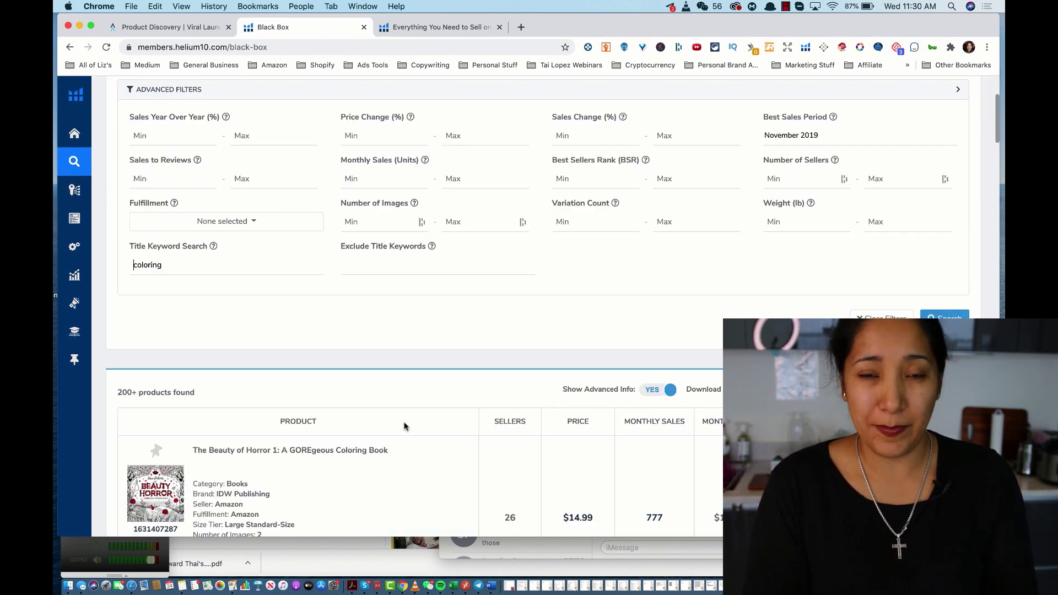
scroll(403, 426, "down", 1)
scroll(404, 426, "down", 5)
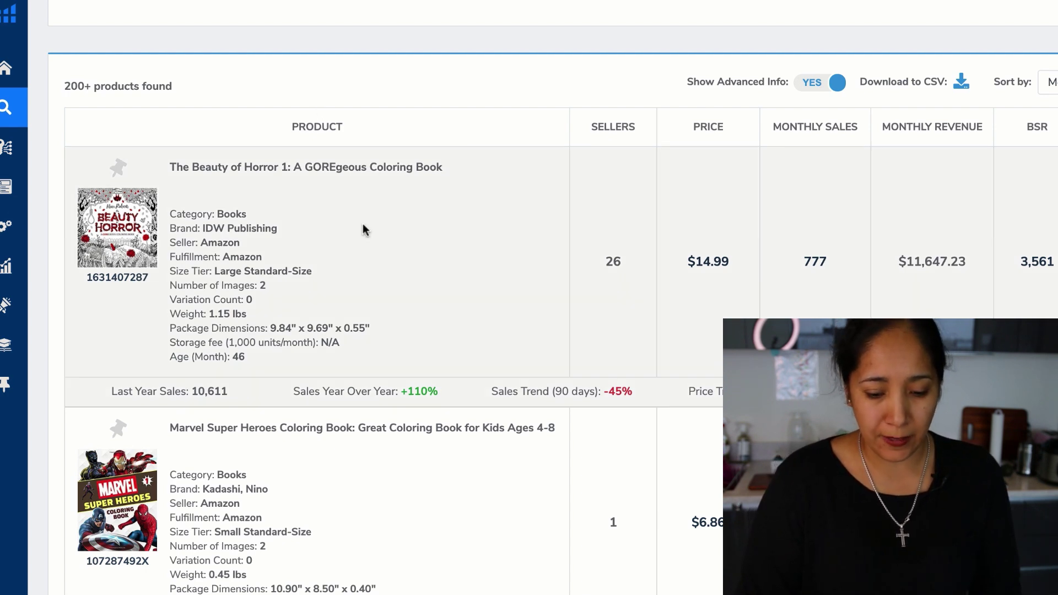
scroll(364, 229, "down", 1)
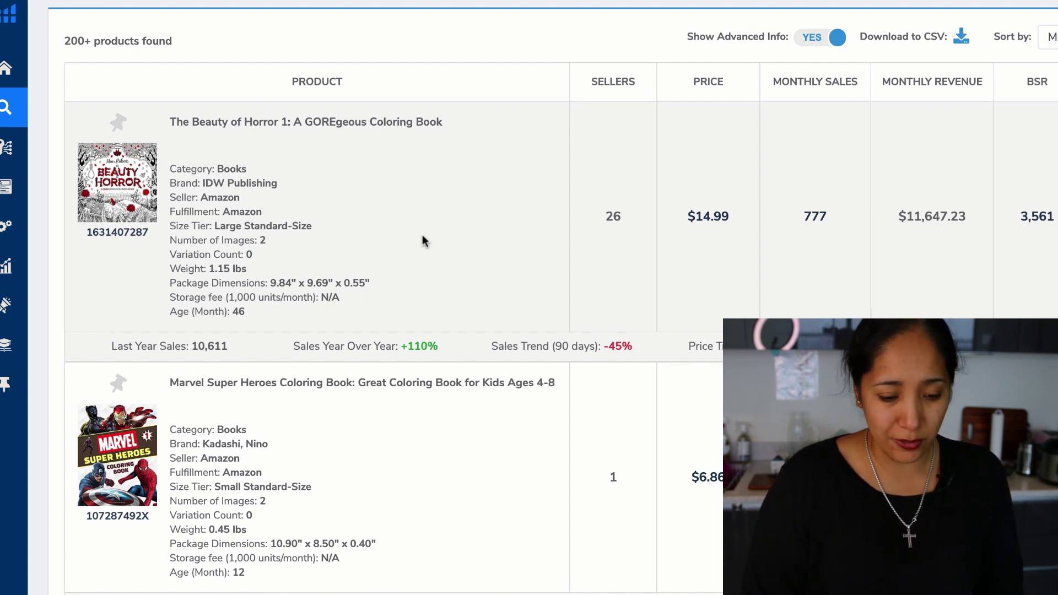
scroll(422, 237, "down", 1)
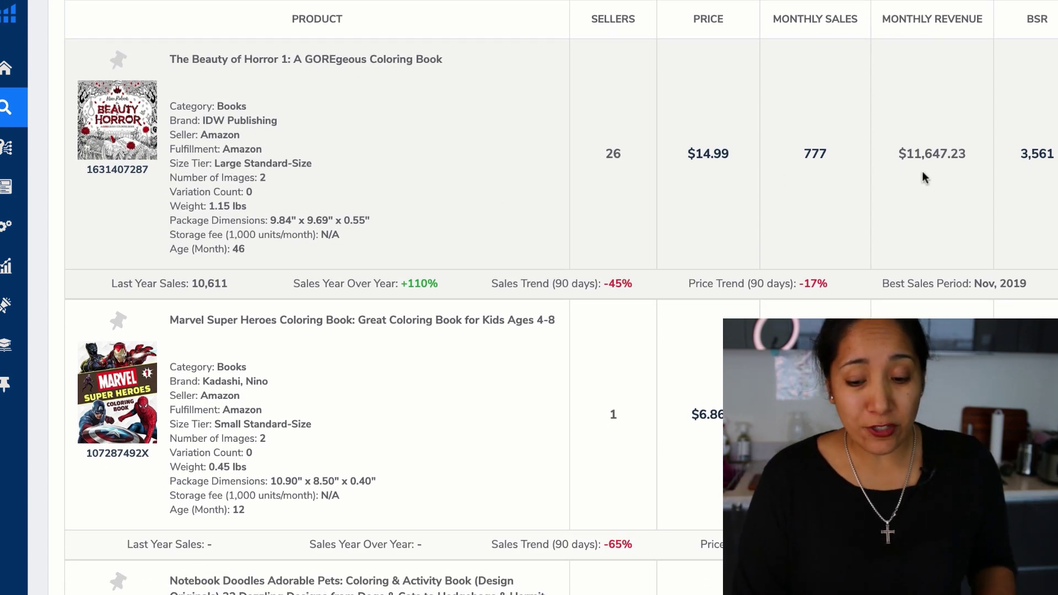
- Highlight the monthly revenue and last year sales figures of The Beauty of Horror 1 coloring book
left_click_drag(976, 154, 886, 156)
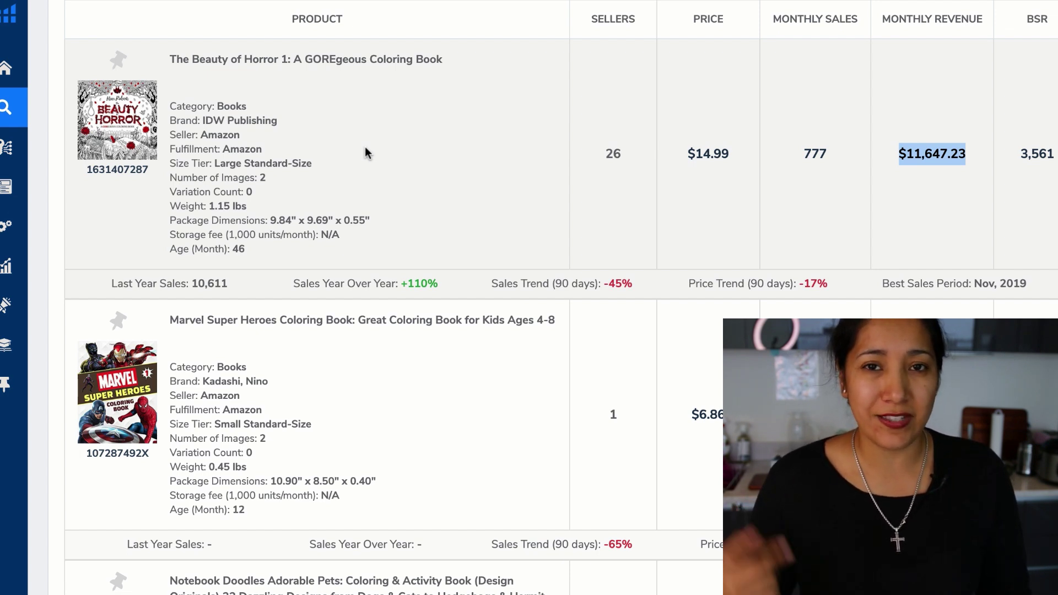
left_click_drag(230, 283, 193, 284)
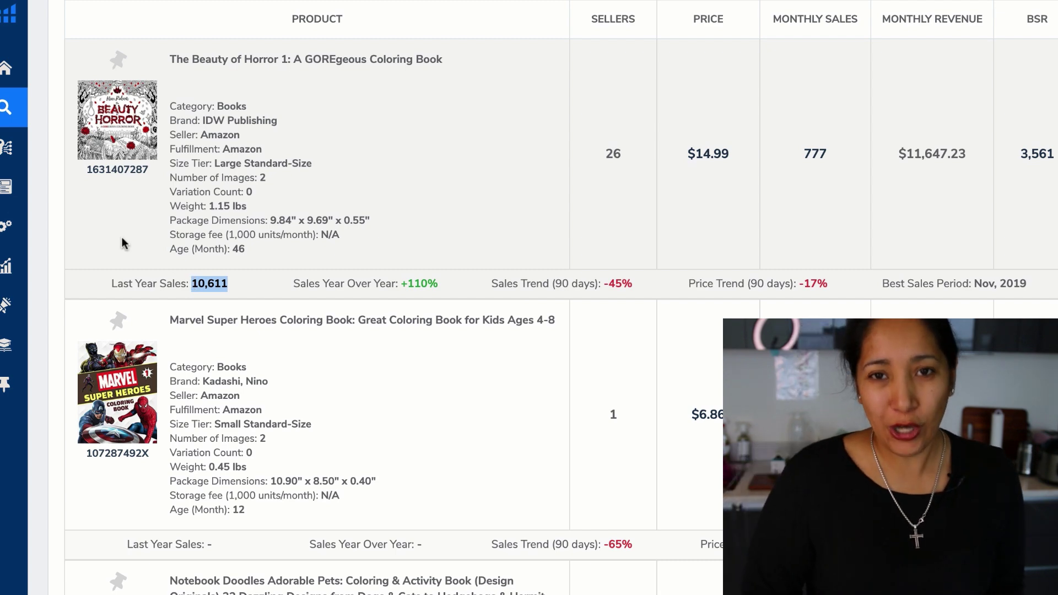
scroll(425, 278, "down", 1)
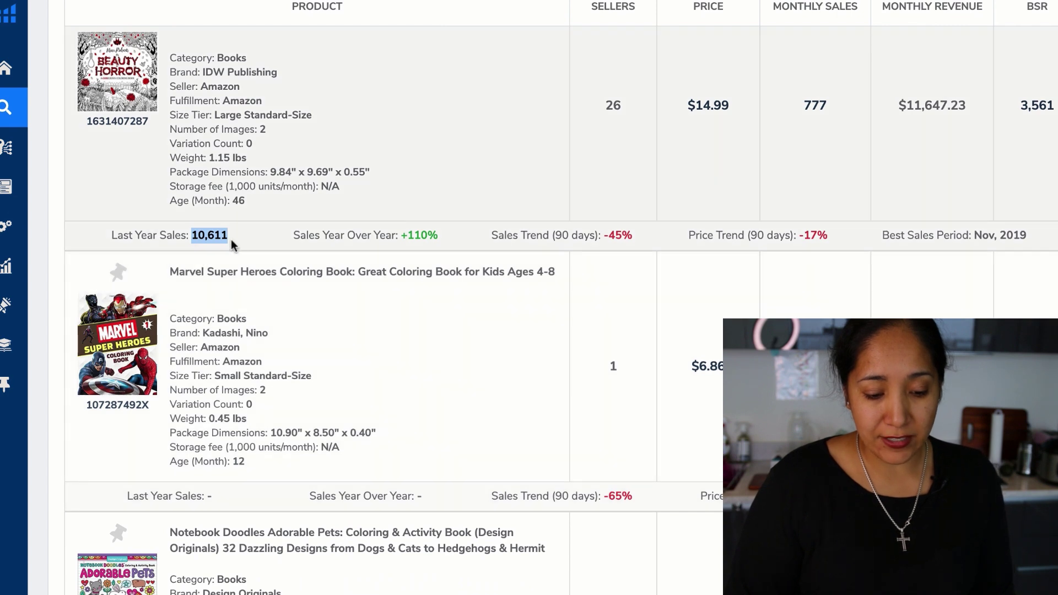
left_click_drag(228, 235, 199, 233)
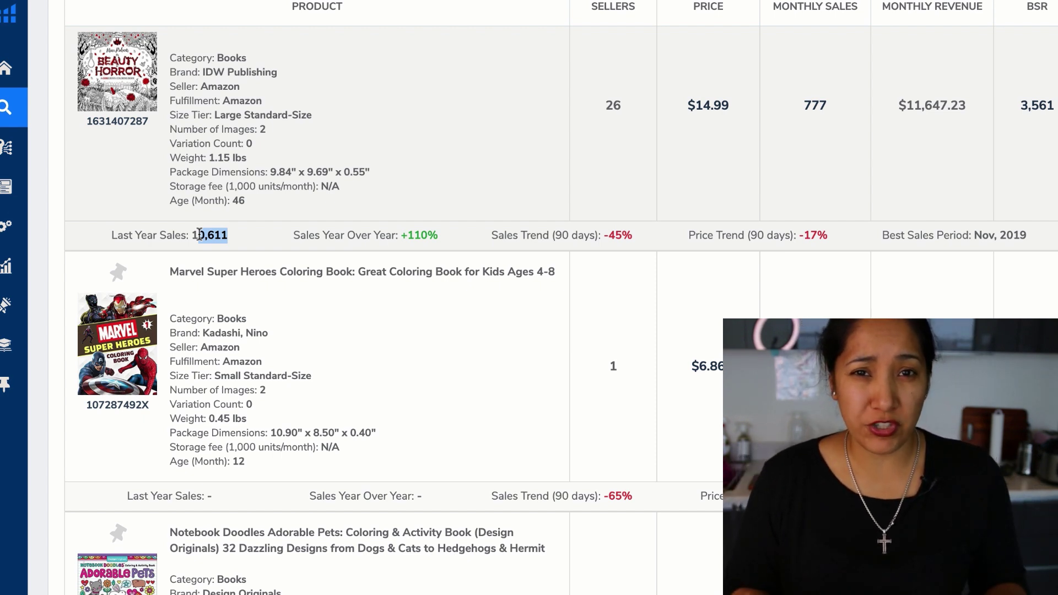
- Look through the remaining coloring book results, comparing their themes, prices and sales figures
scroll(366, 328, "down", 4)
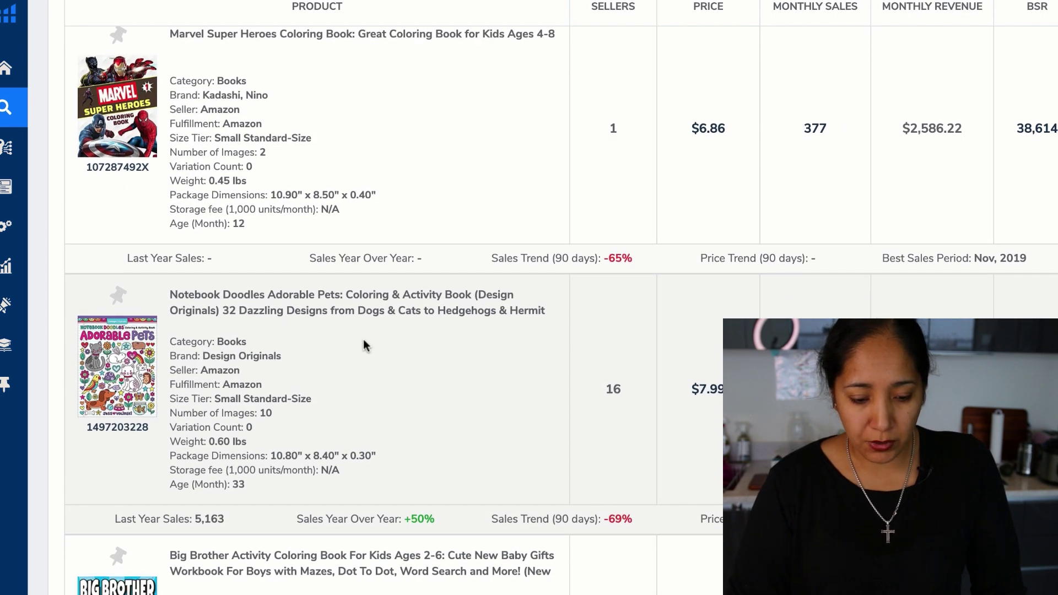
scroll(364, 346, "down", 5)
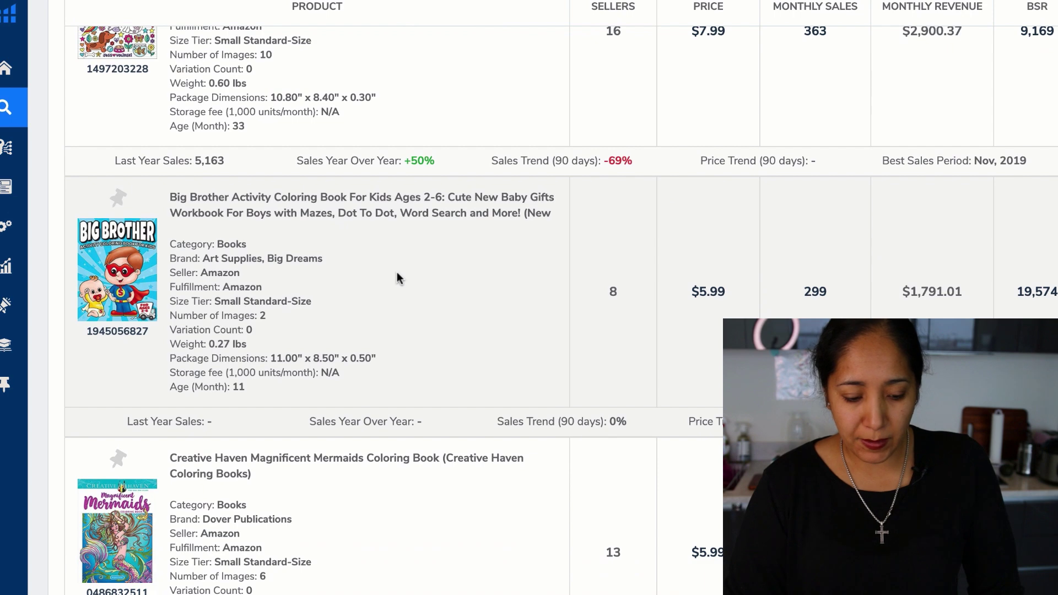
scroll(397, 272, "down", 10)
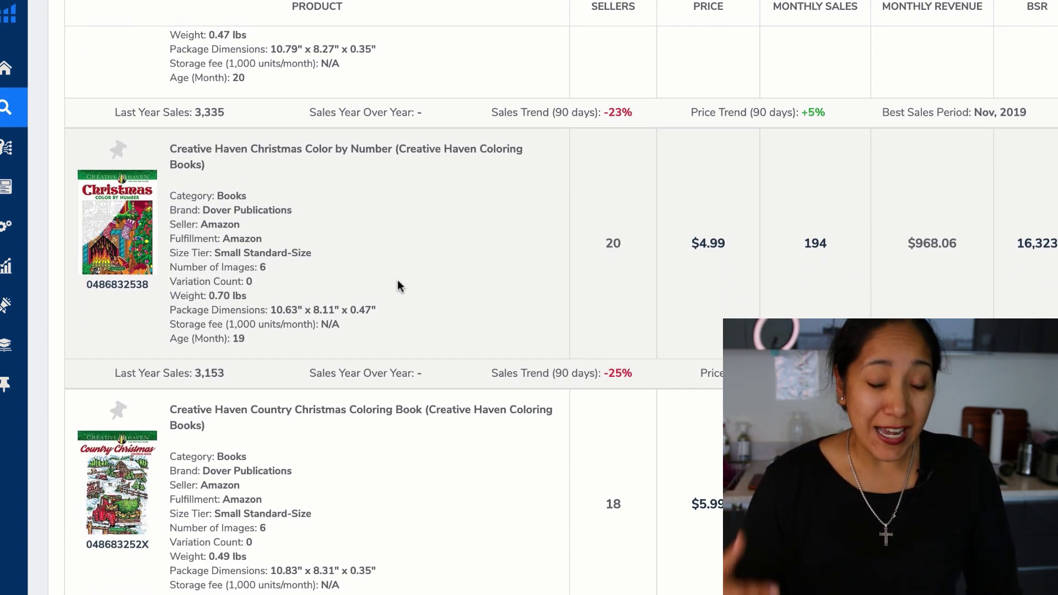
scroll(398, 281, "down", 5)
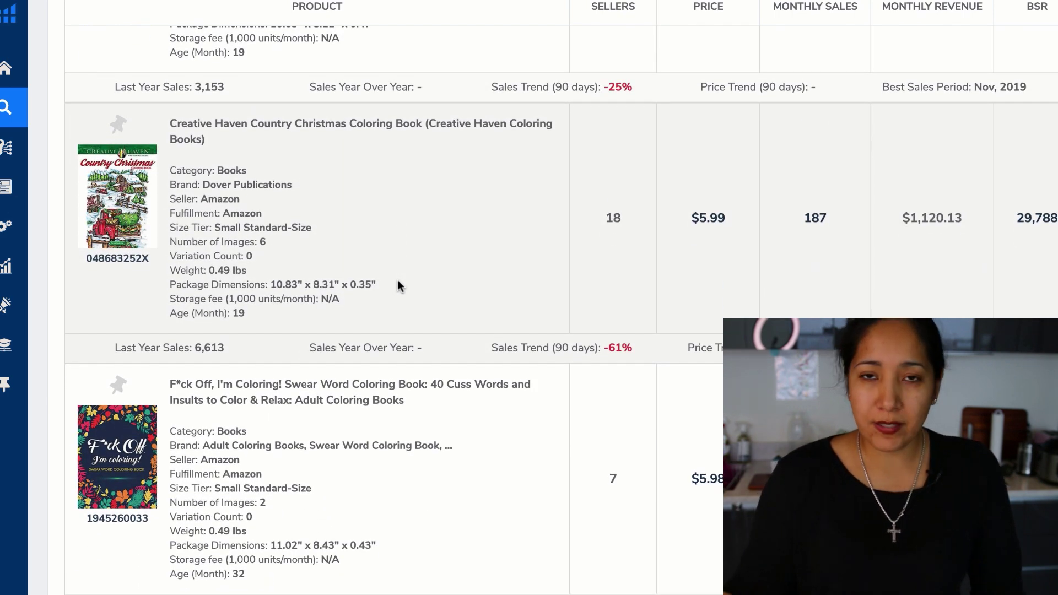
scroll(398, 280, "down", 15)
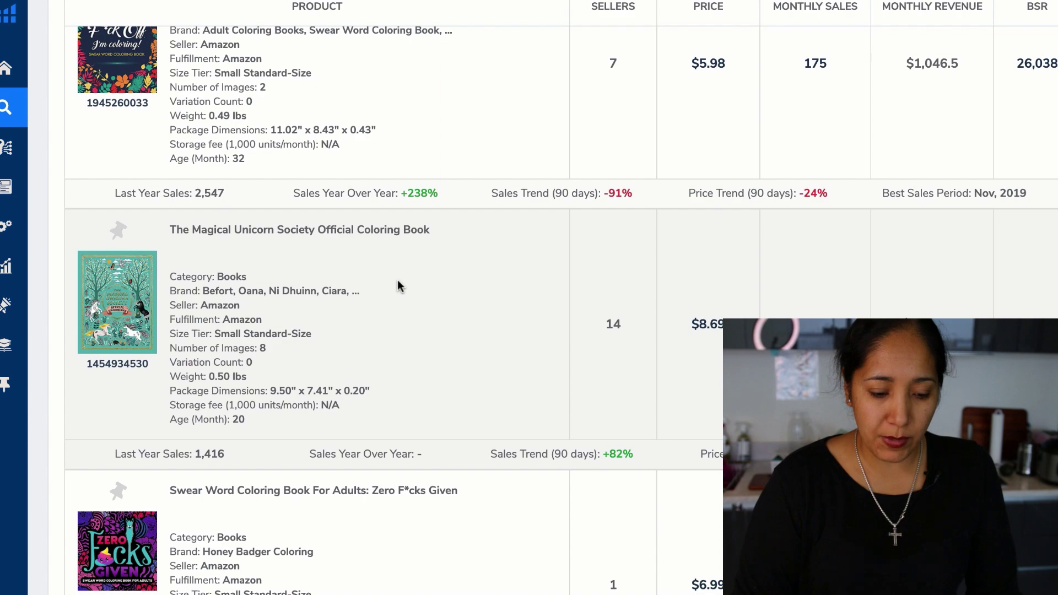
scroll(398, 280, "down", 1)
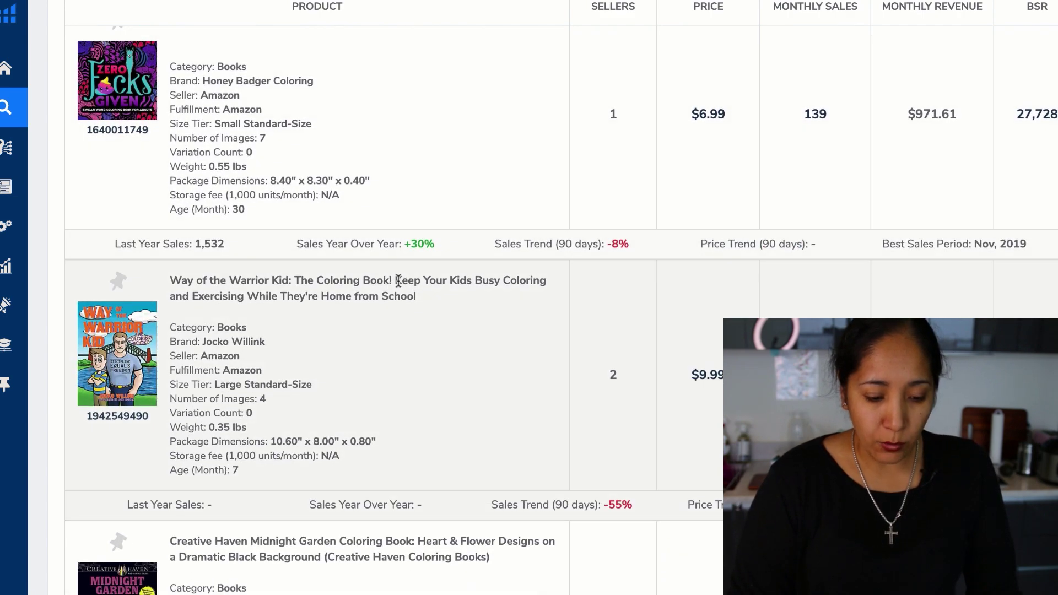
scroll(397, 281, "down", 2)
scroll(398, 280, "up", 20)
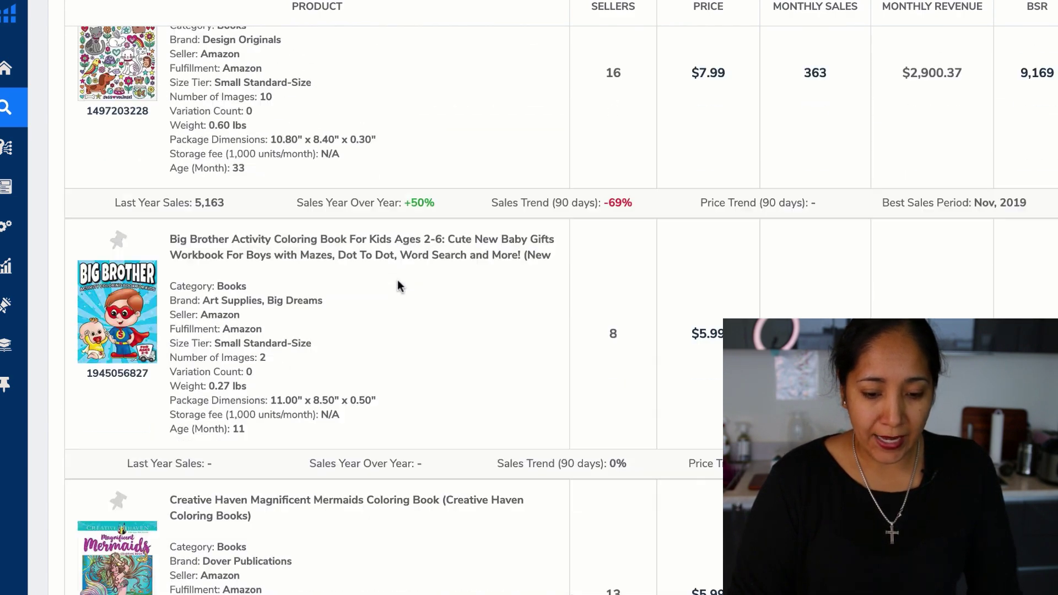
- Replace the title keyword with "christmas" and run the product search again
scroll(398, 279, "down", 1)
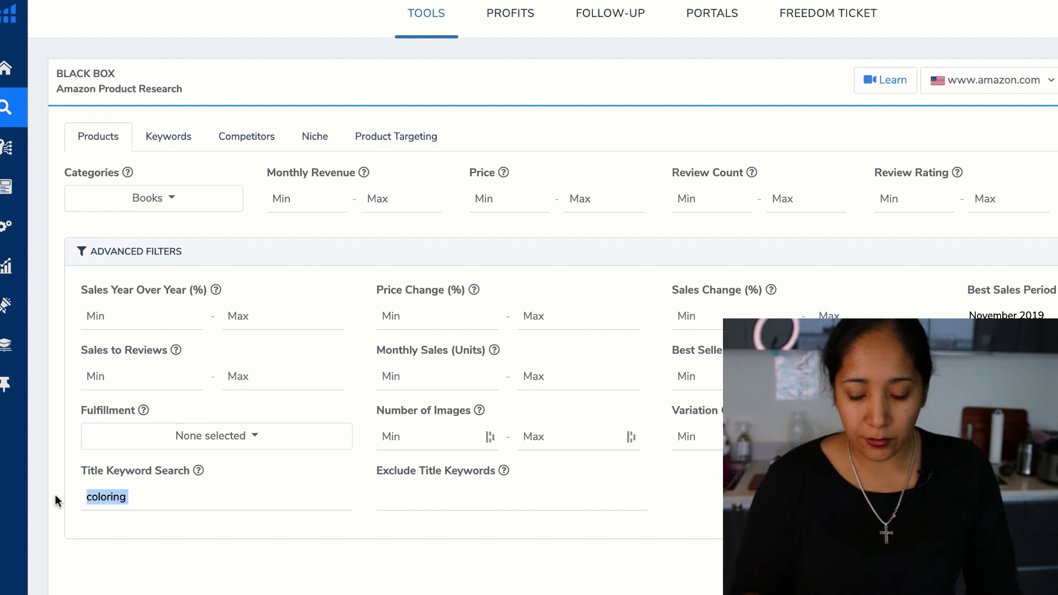
key("BackSpace")
mouse_move(22, 471)
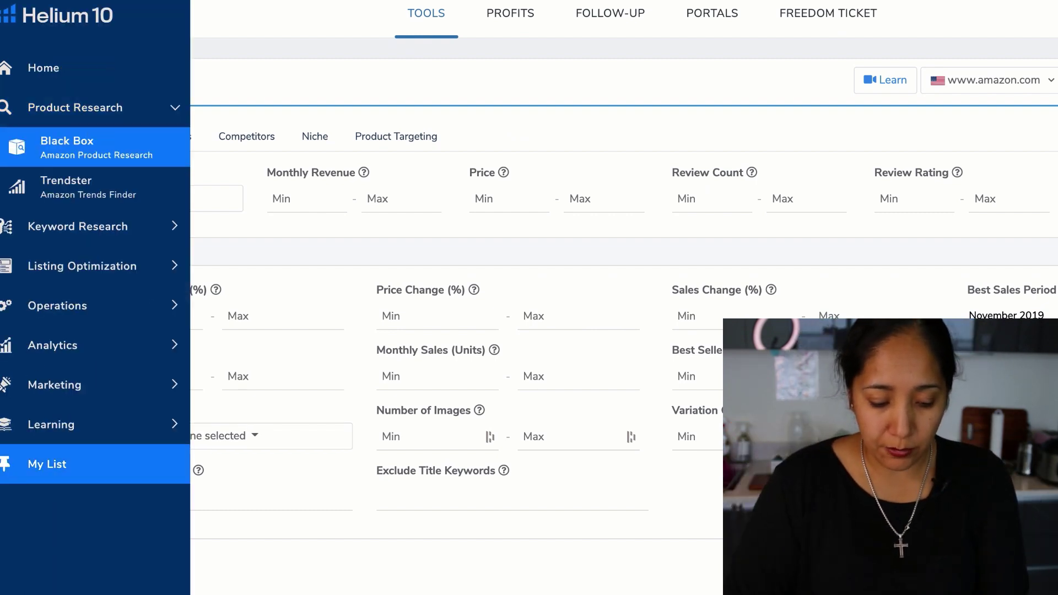
type("christmas")
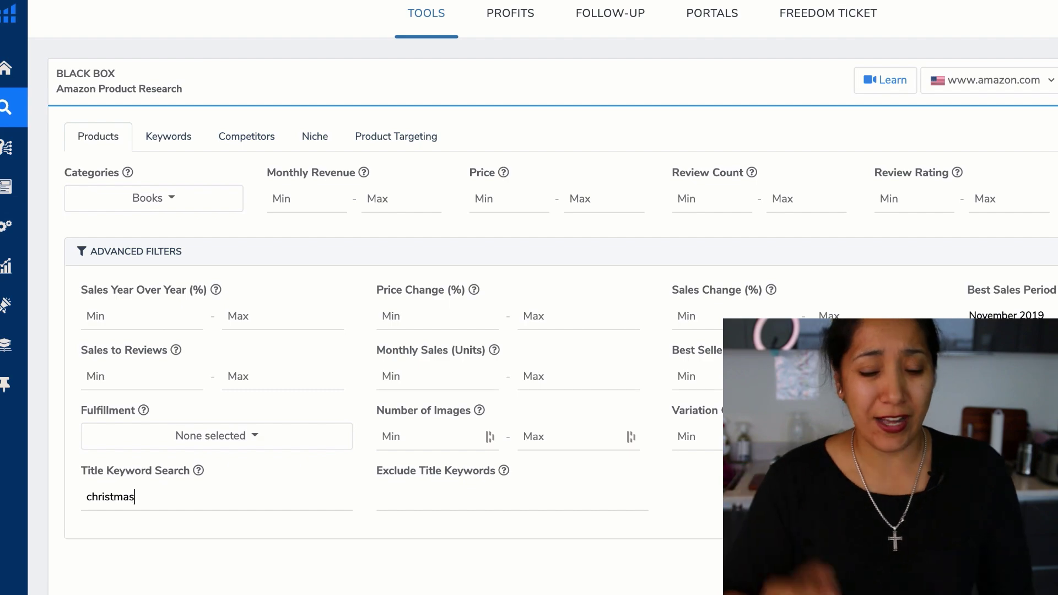
scroll(386, 487, "down", 15)
scroll(386, 487, "down", 5)
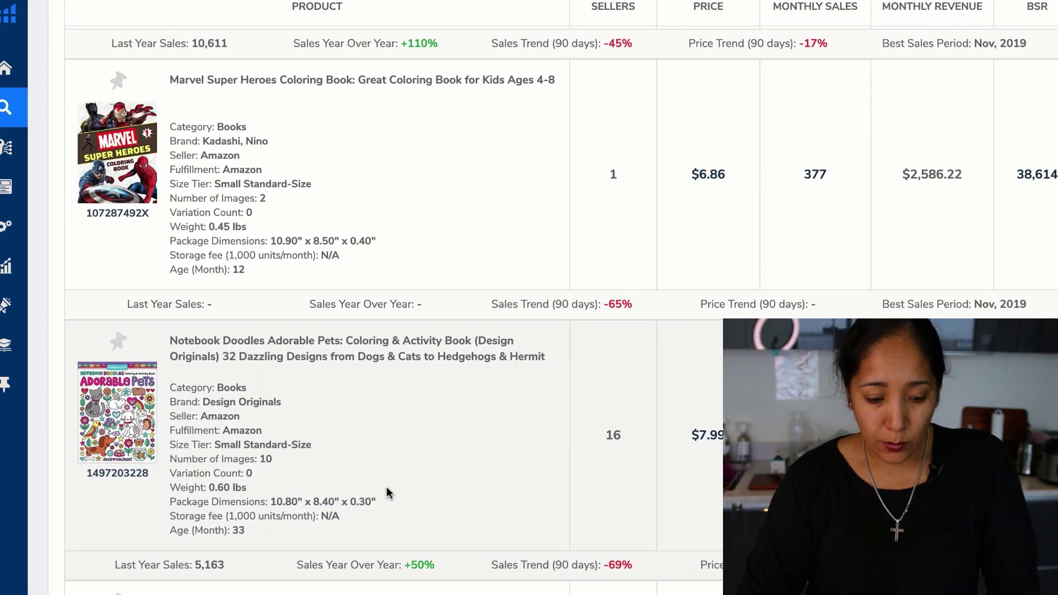
scroll(386, 487, "up", 10)
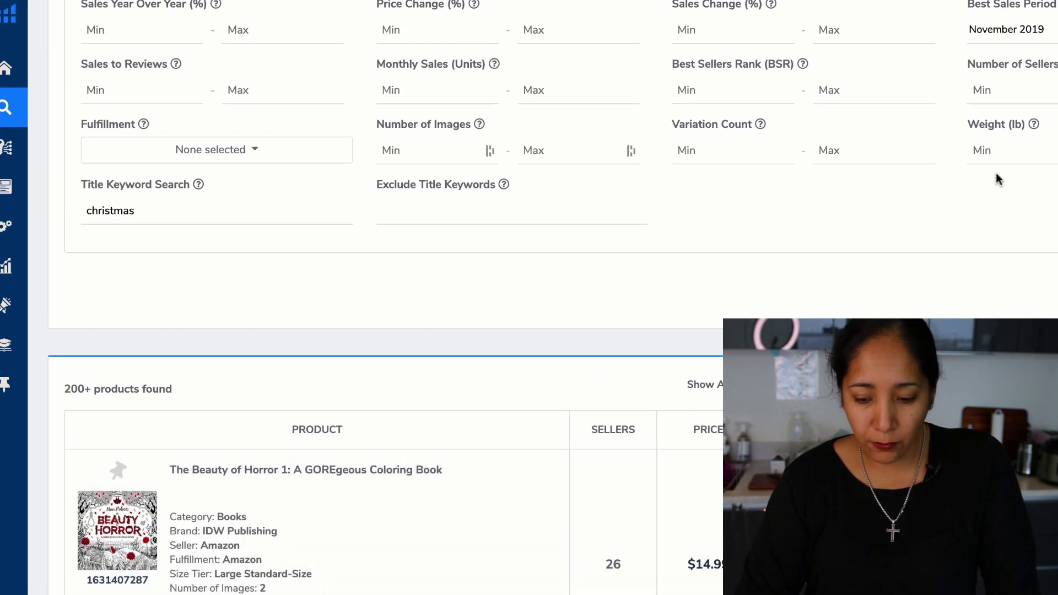
scroll(386, 297, "up", 5)
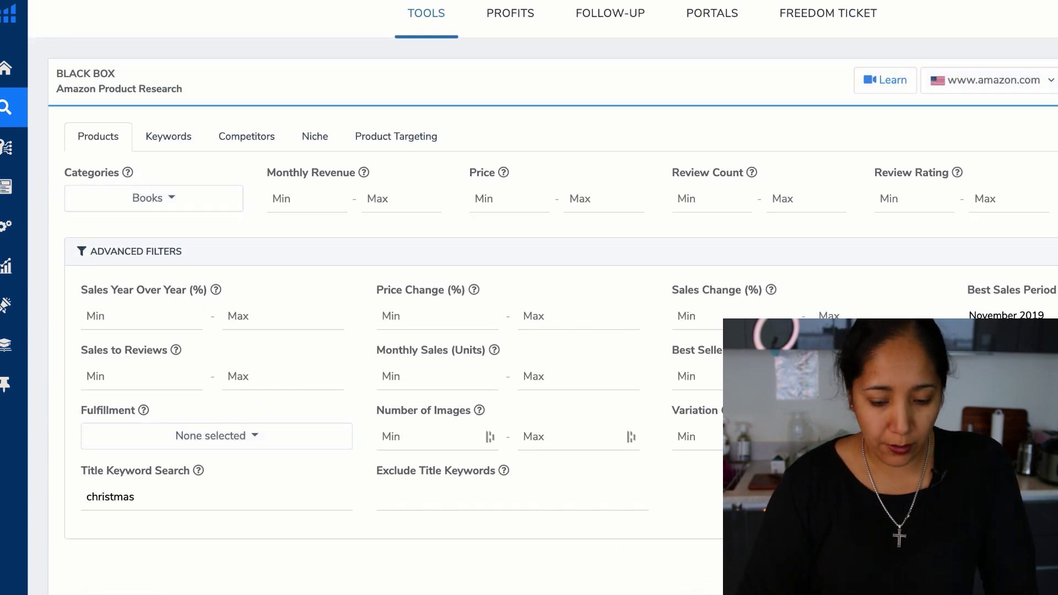
scroll(650, 401, "down", 10)
scroll(462, 261, "down", 1)
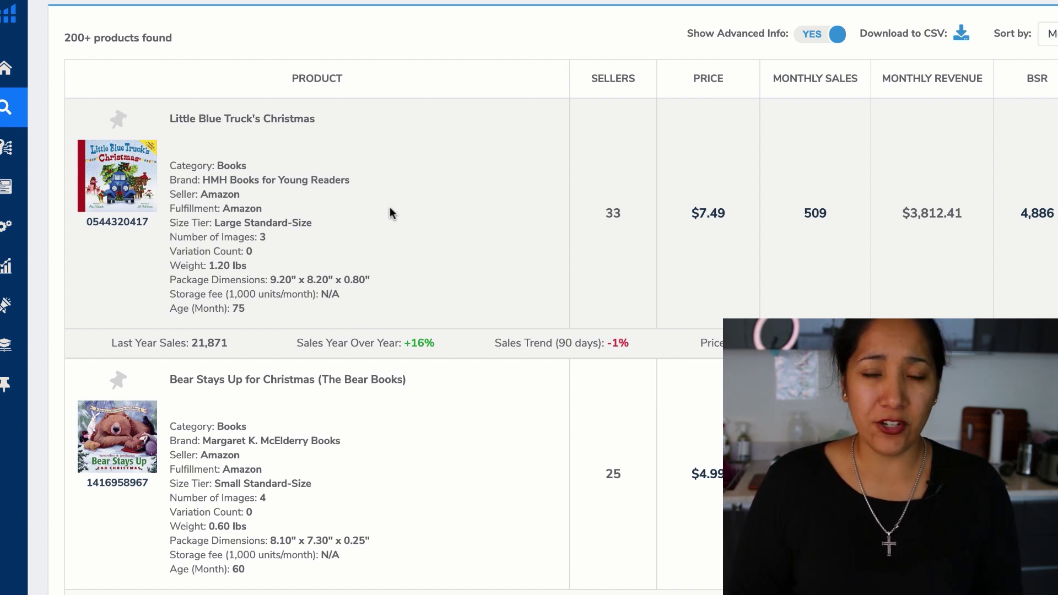
- Review the Christmas book results, comparing the types of books, their prices, monthly sales and last year sales
scroll(389, 212, "down", 4)
scroll(389, 213, "down", 5)
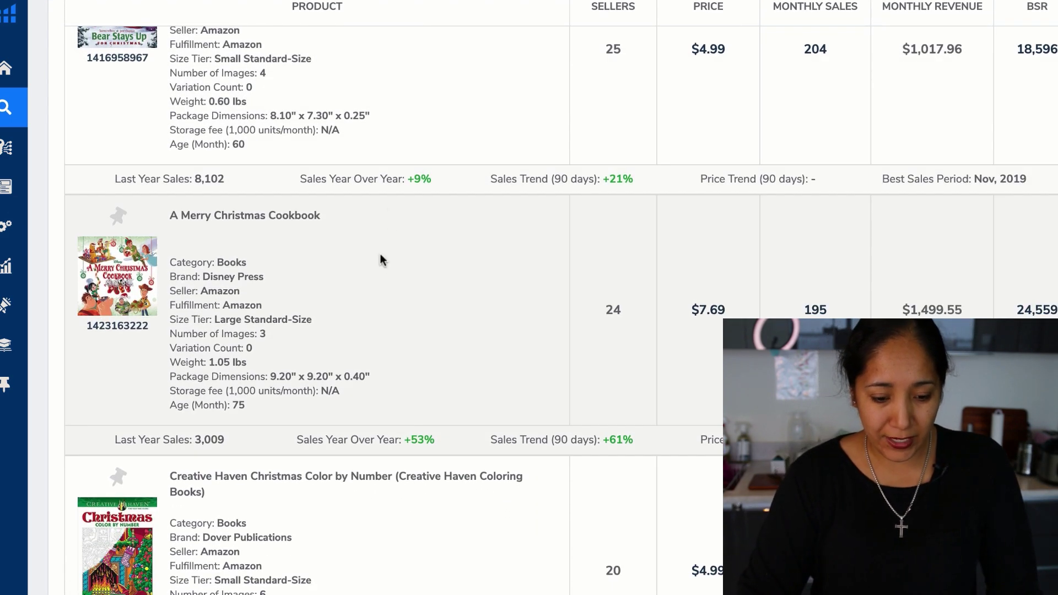
scroll(379, 263, "down", 2)
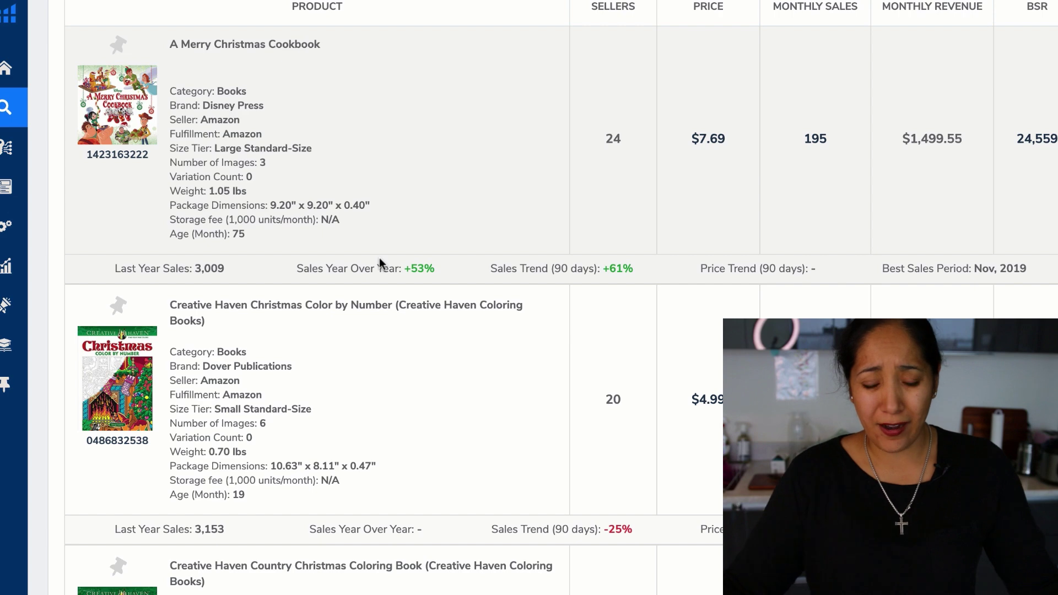
scroll(379, 258, "down", 3)
scroll(379, 264, "down", 7)
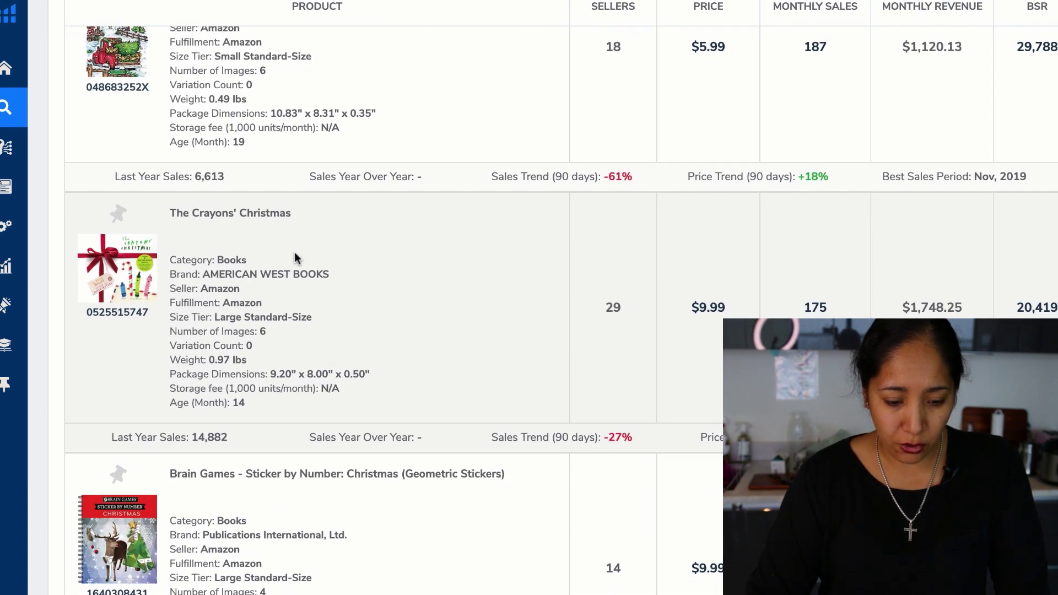
scroll(385, 293, "down", 5)
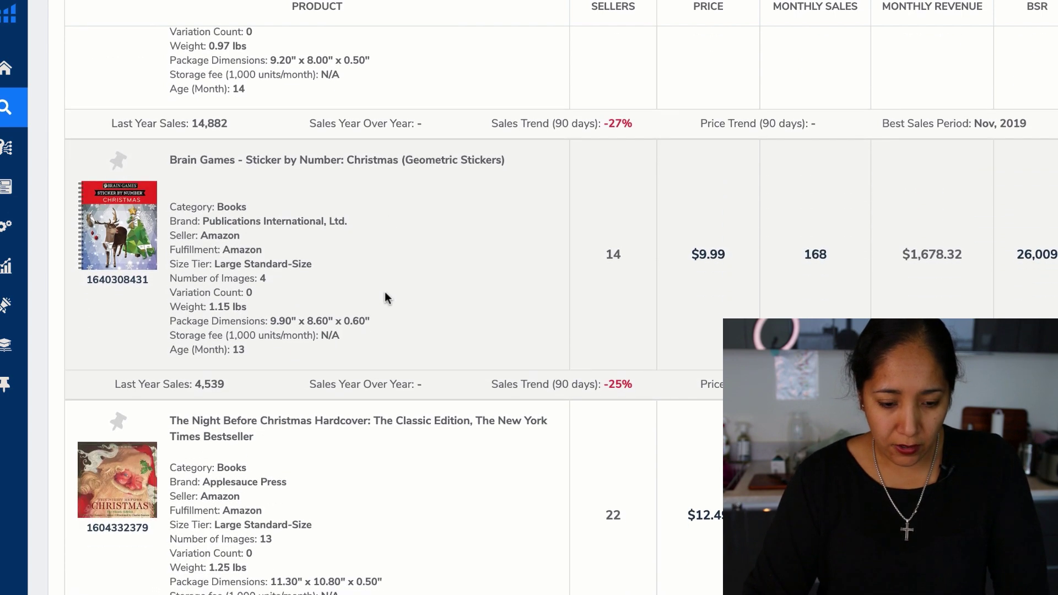
scroll(419, 248, "down", 7)
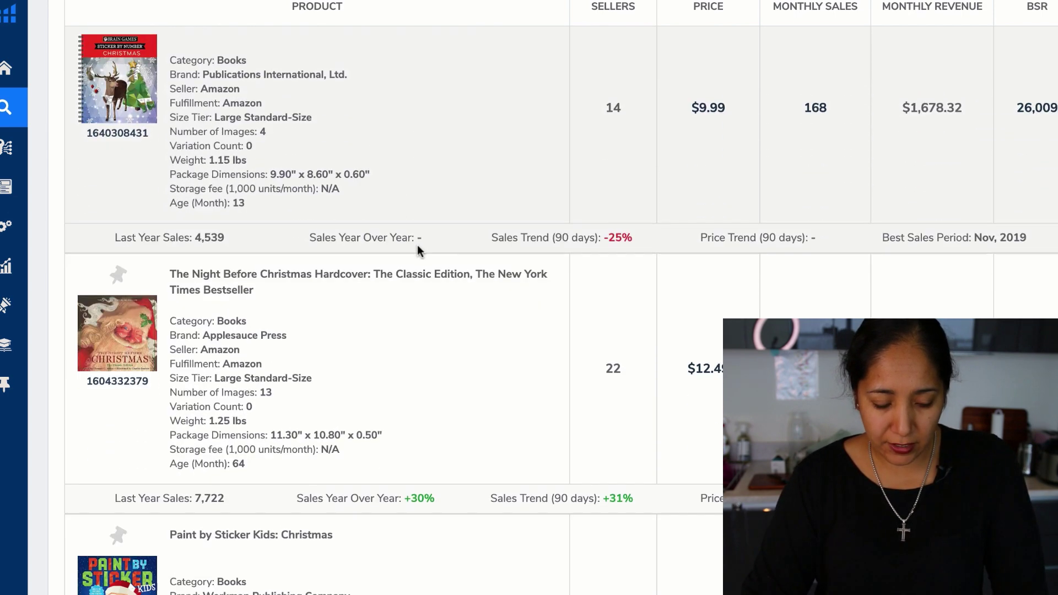
scroll(418, 248, "down", 7)
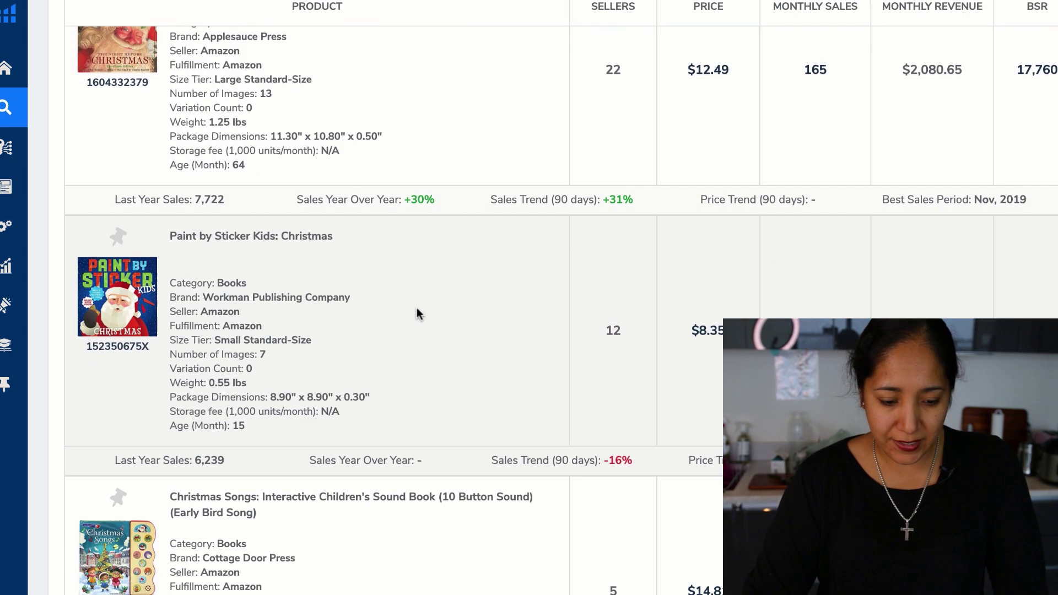
scroll(416, 307, "down", 2)
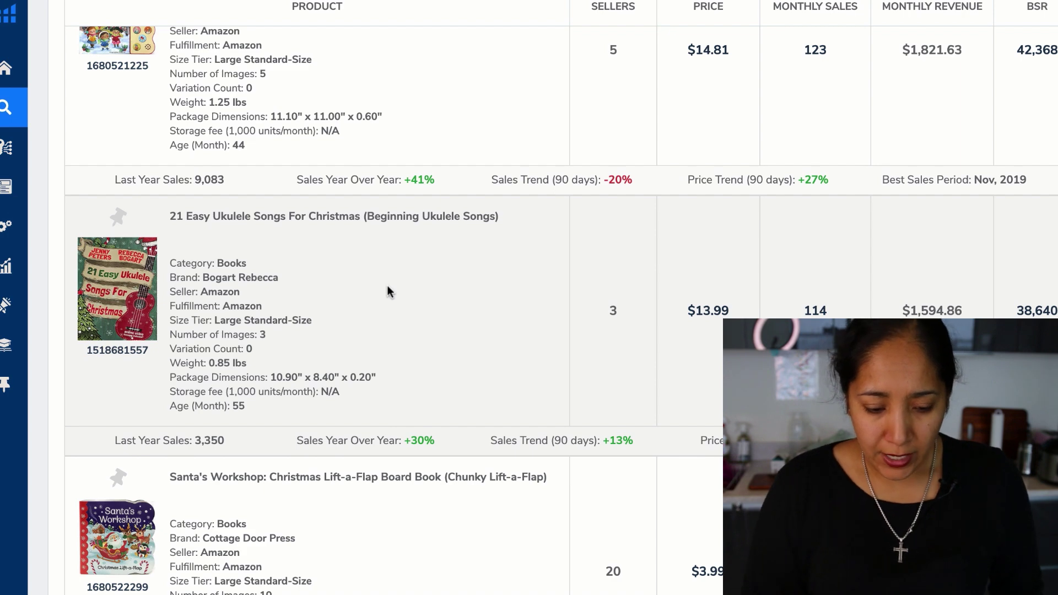
scroll(342, 293, "down", 4)
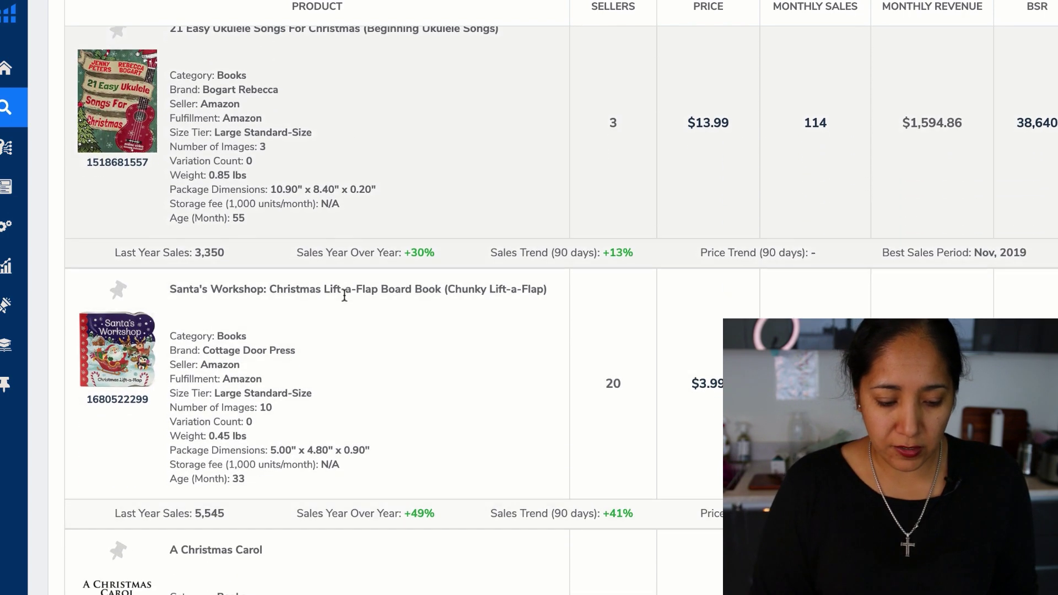
scroll(342, 293, "down", 8)
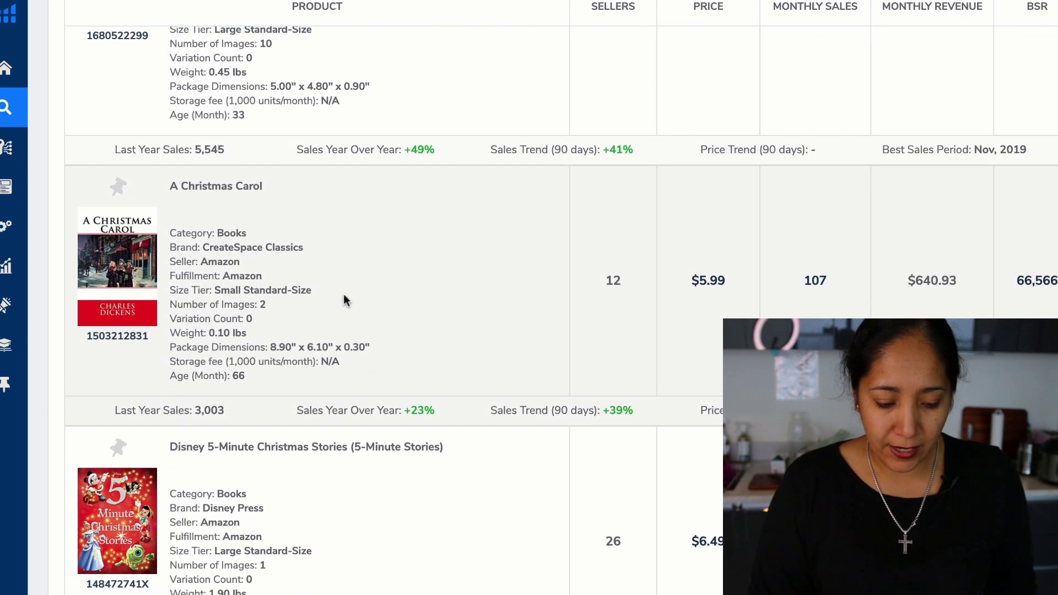
scroll(342, 295, "down", 7)
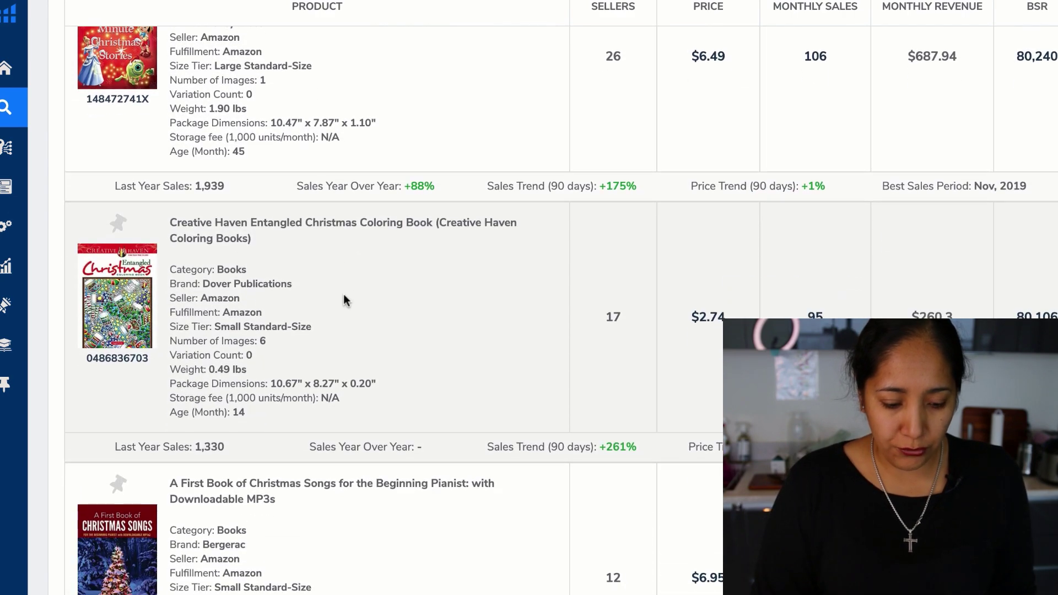
scroll(280, 325, "down", 11)
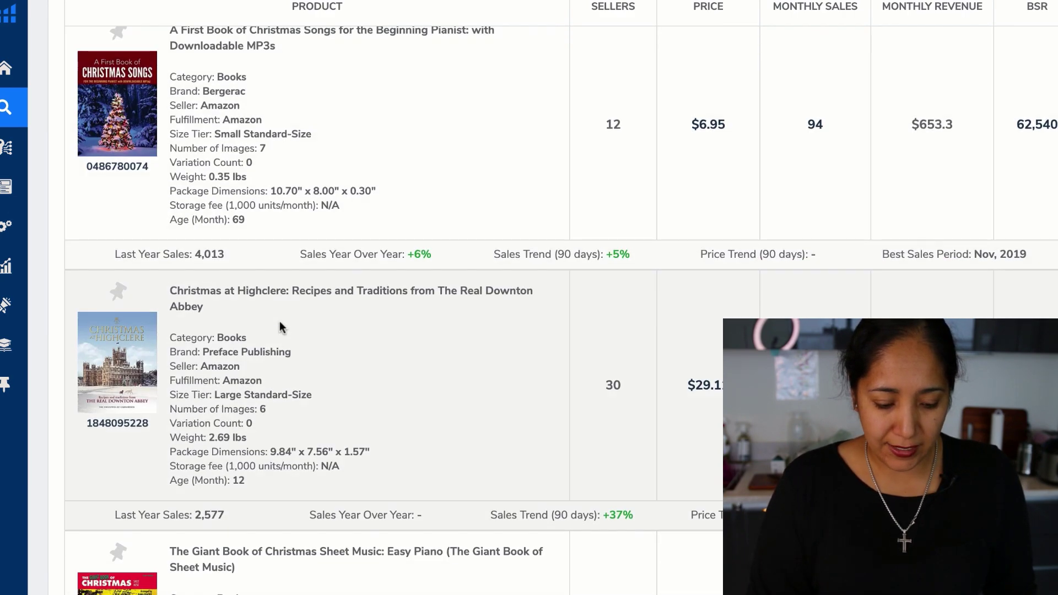
scroll(279, 325, "down", 4)
scroll(279, 326, "up", 20)
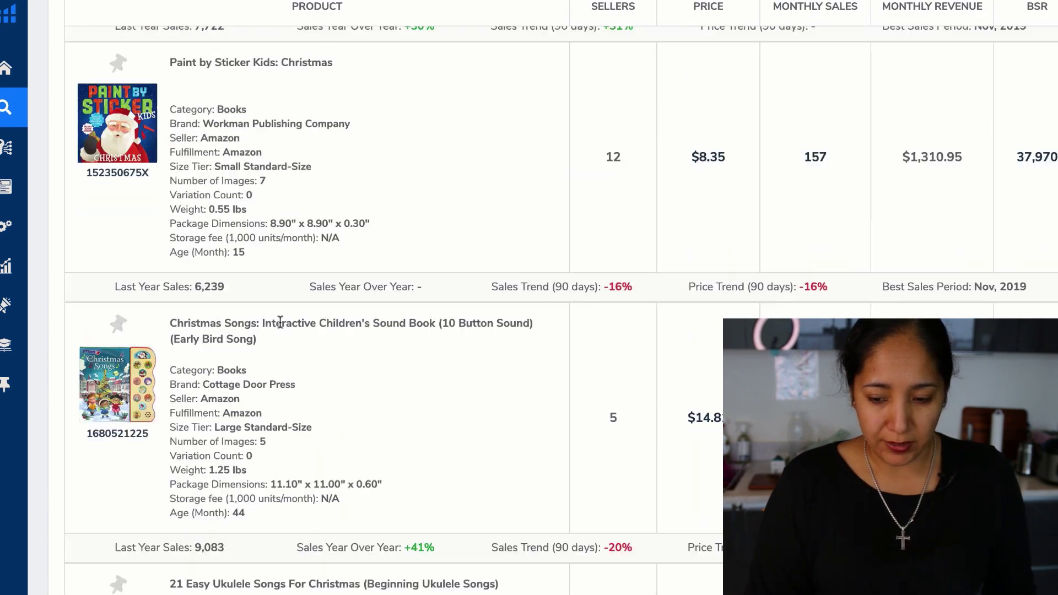
- Replace the title keyword "christmas" with "journal" in the advanced filters
scroll(280, 320, "up", 15)
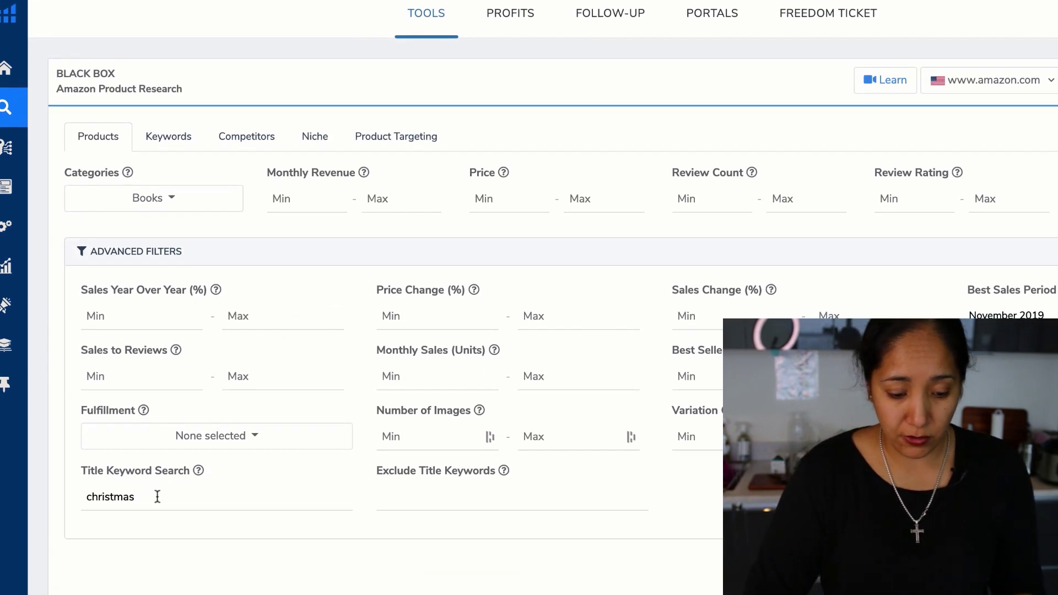
mouse_move(19, 495)
left_click(281, 499)
type("journal")
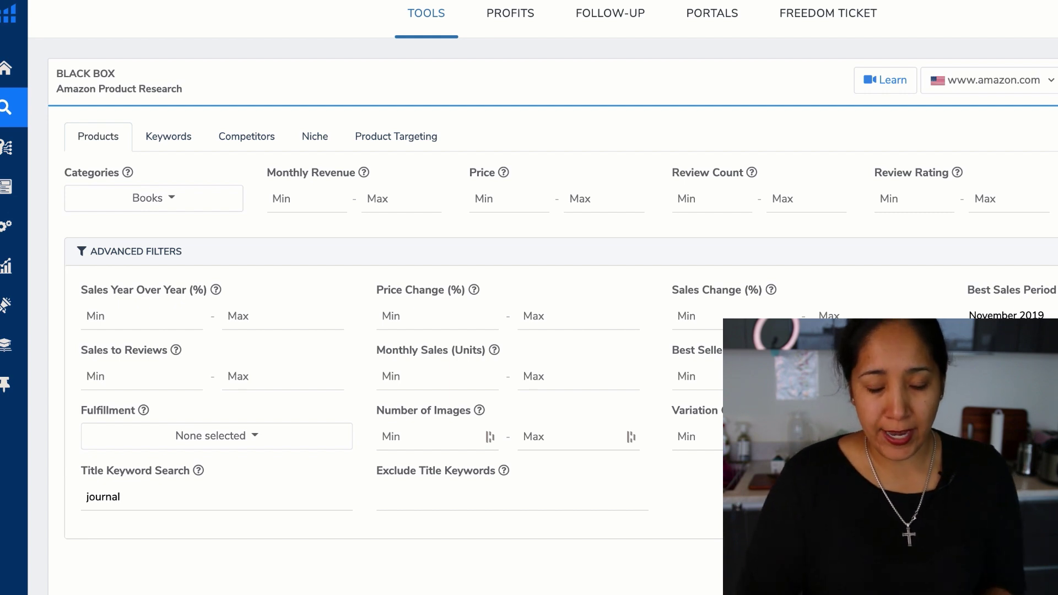
- Look through the Christmas book results still listed, from the picture books down to the cookbook and coloring books
scroll(386, 297, "down", 4)
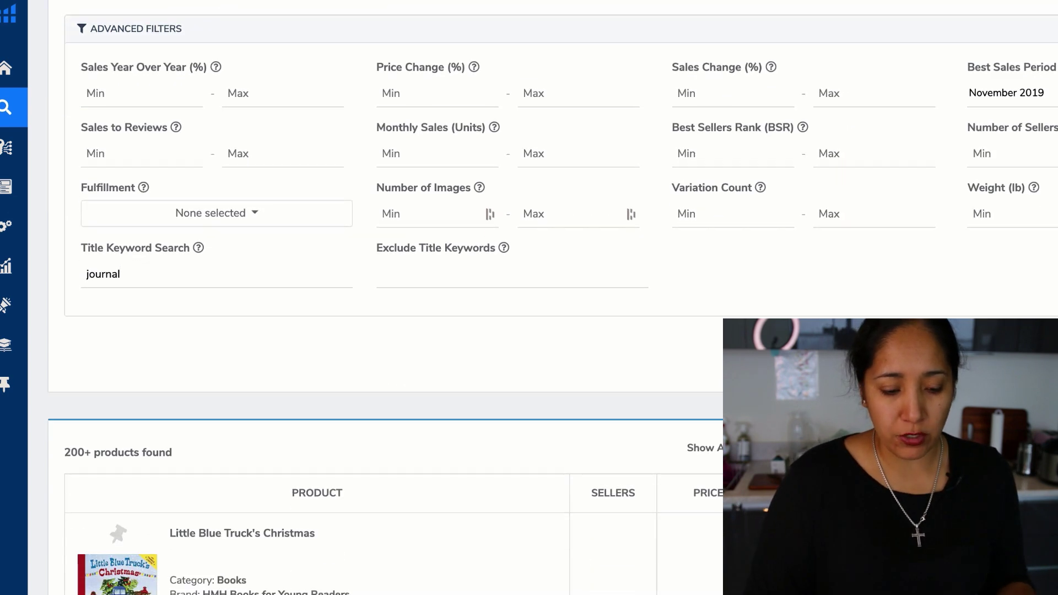
scroll(284, 272, "down", 8)
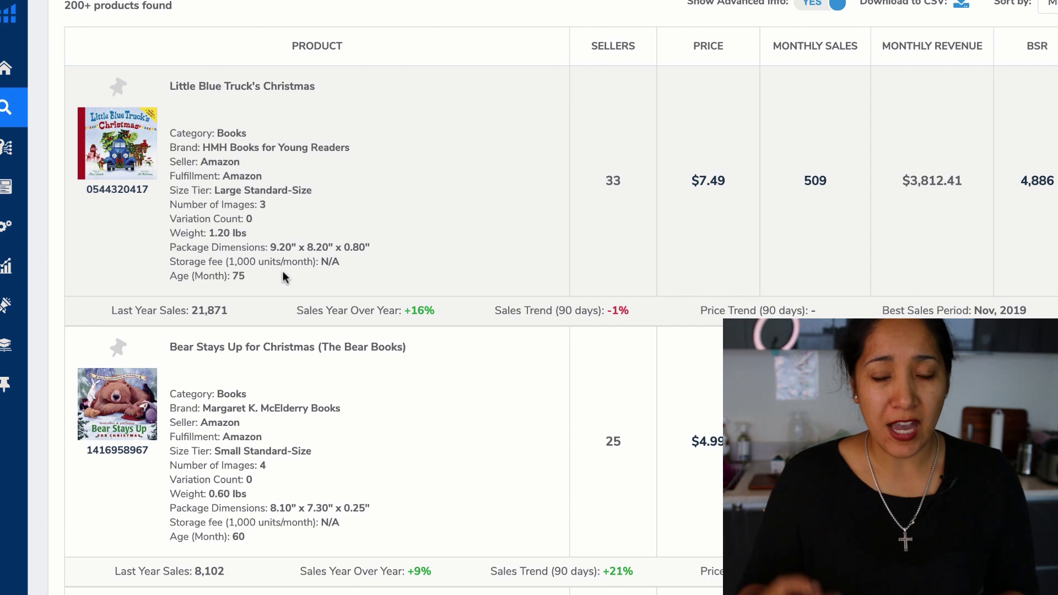
scroll(283, 274, "down", 4)
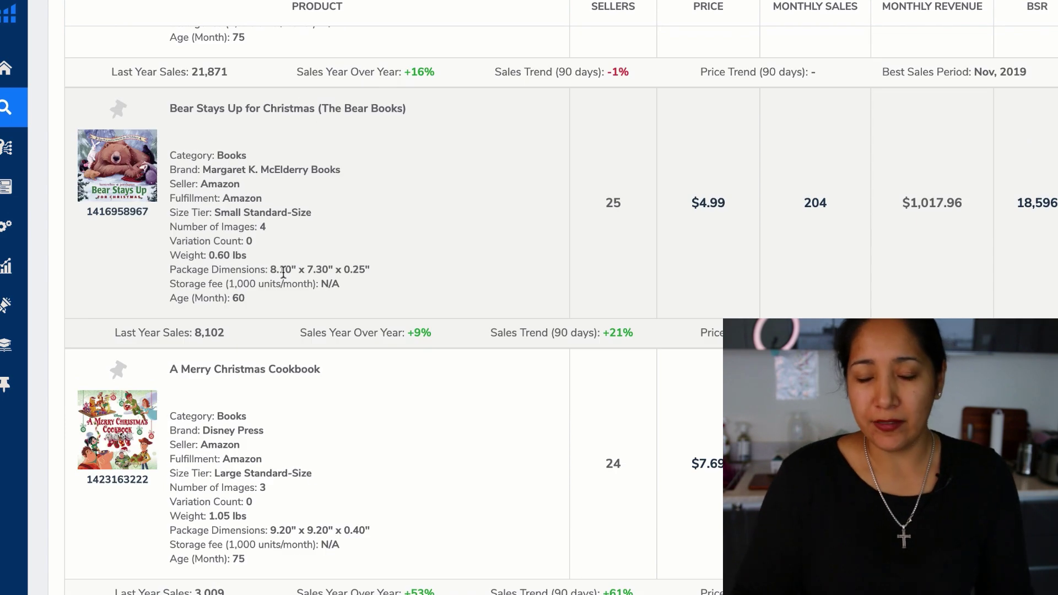
scroll(283, 273, "down", 3)
scroll(282, 273, "down", 4)
scroll(283, 272, "down", 3)
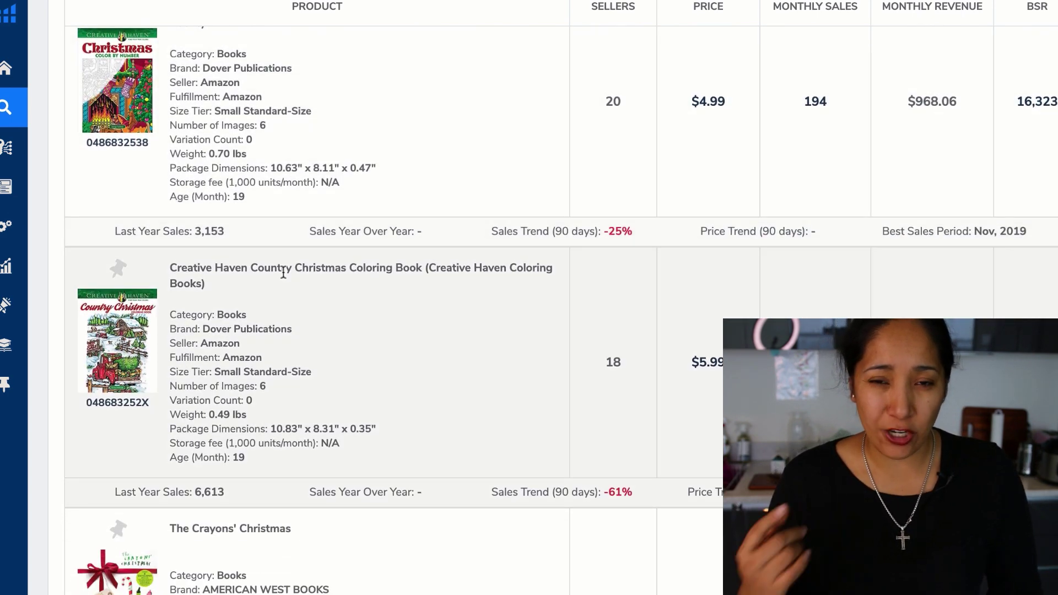
scroll(283, 273, "down", 5)
scroll(283, 273, "down", 15)
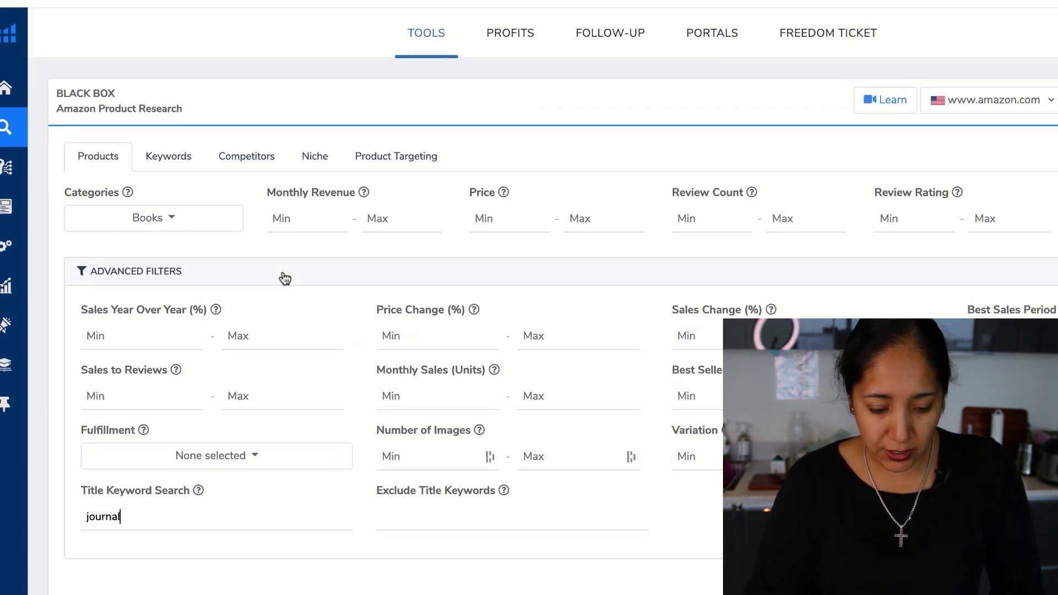
- Run the product search for Books titles containing "journal" and bring up the new results
scroll(281, 274, "down", 1)
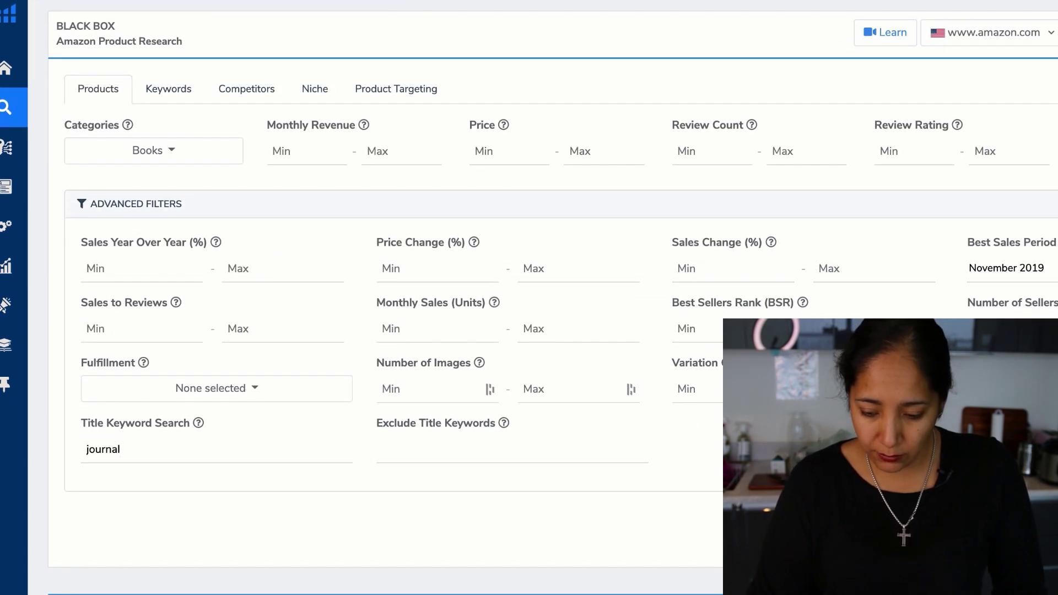
scroll(543, 297, "up", 1)
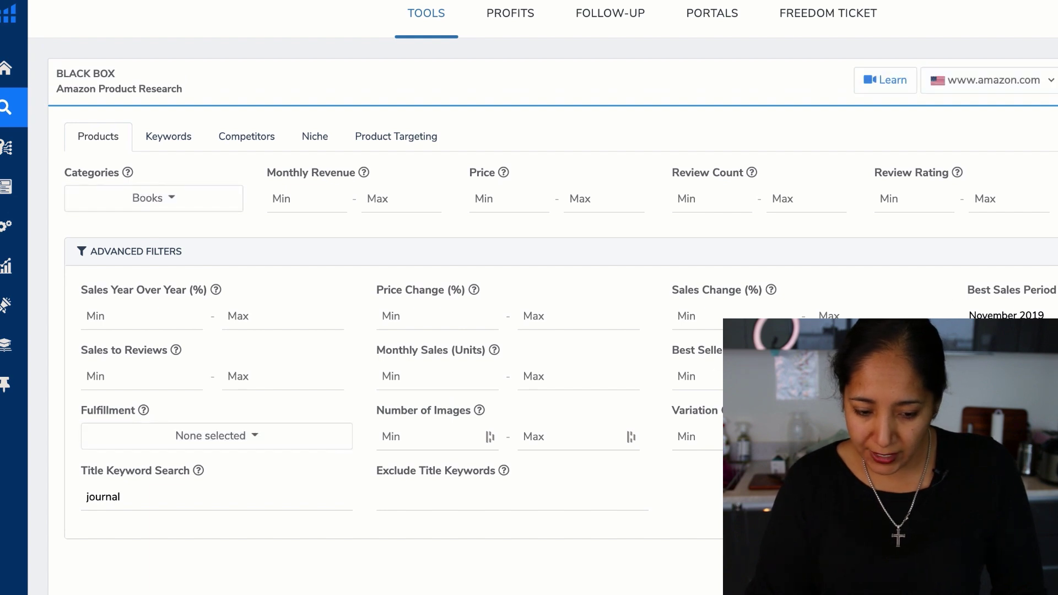
scroll(543, 298, "down", 10)
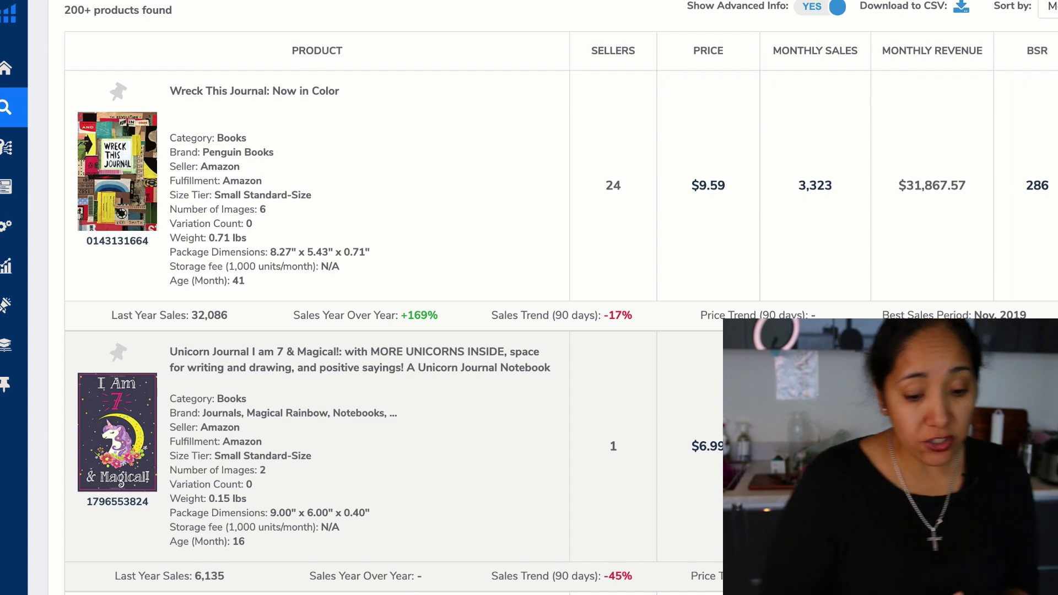
- Review the first journal results and highlight the last year sales figure of the llama journal for 11 year old girls
scroll(572, 323, "down", 4)
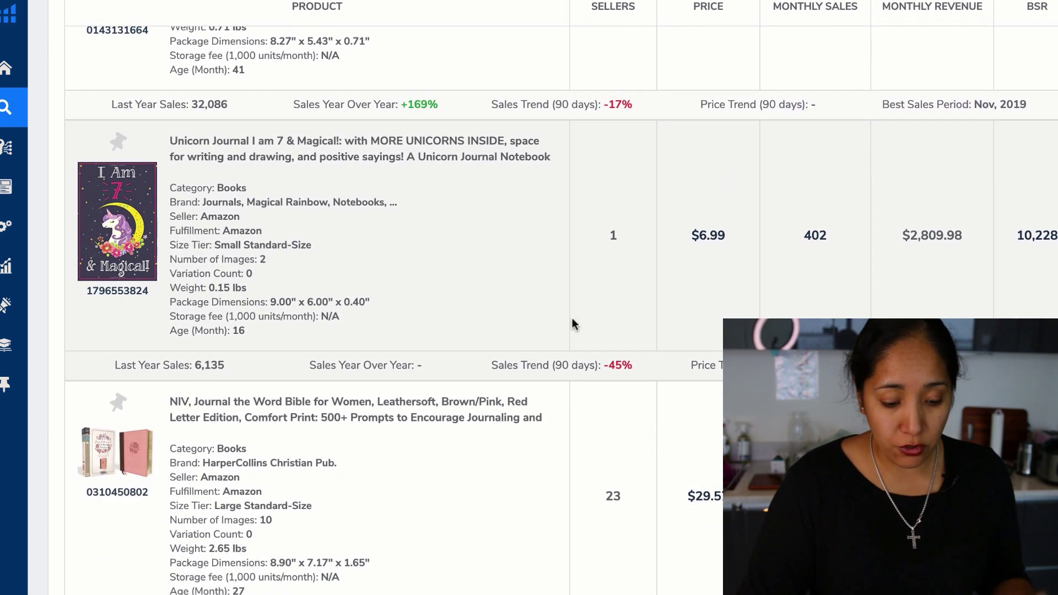
scroll(479, 309, "down", 10)
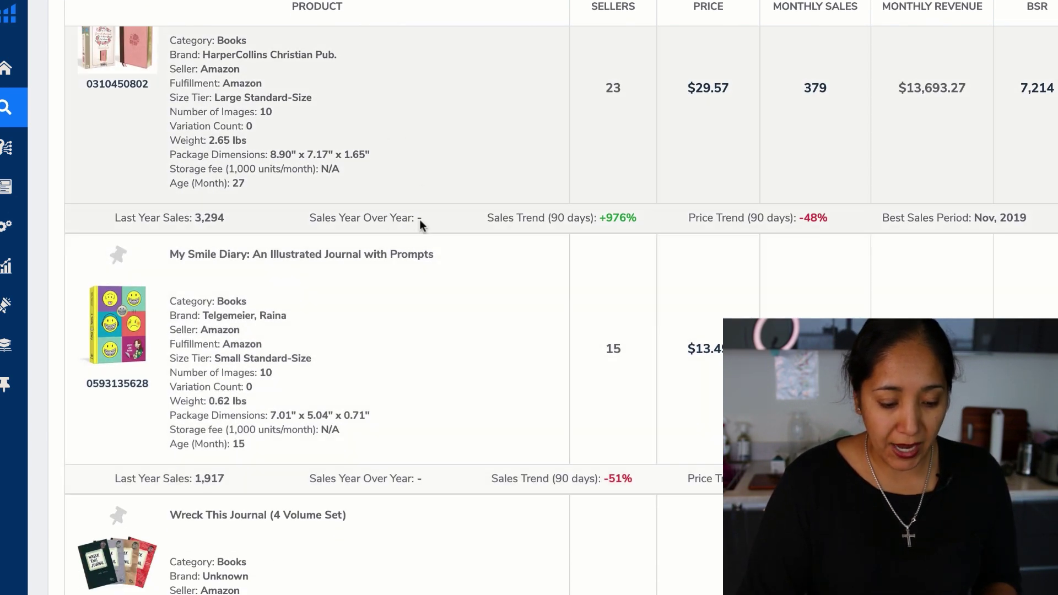
scroll(421, 238, "down", 11)
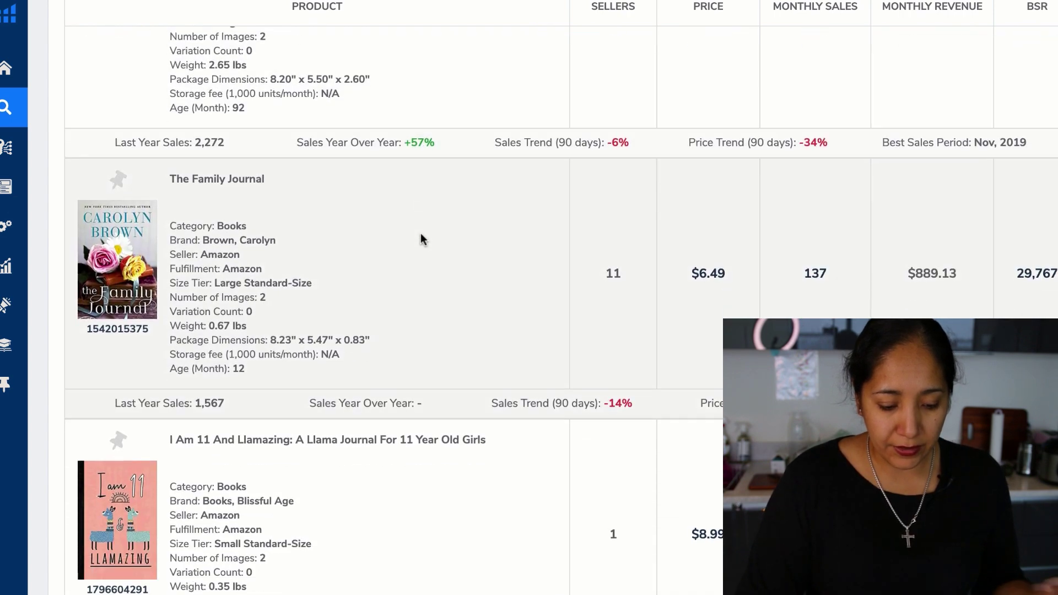
scroll(421, 239, "down", 1)
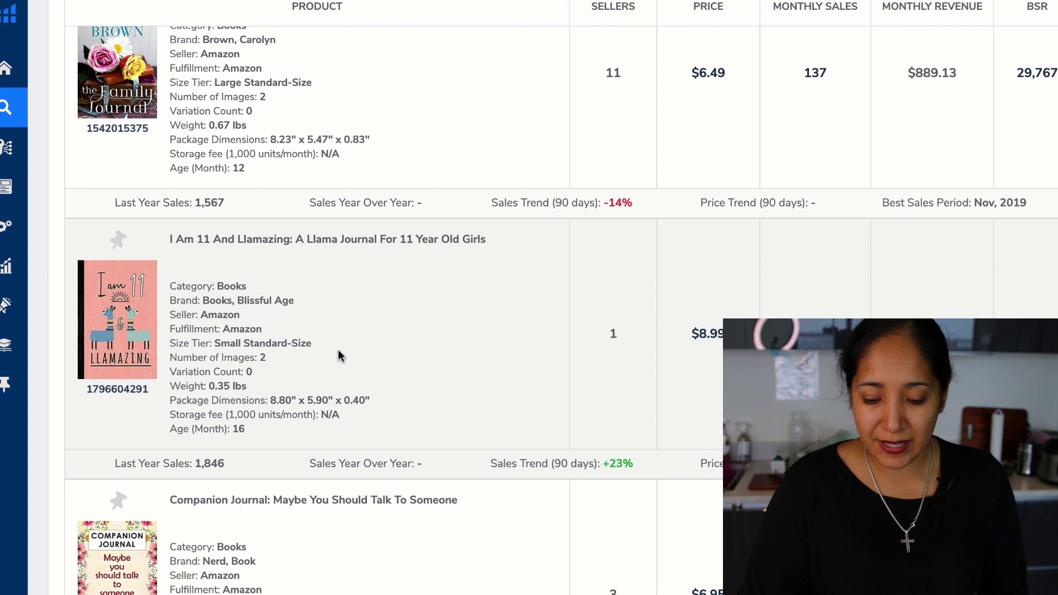
scroll(339, 350, "down", 2)
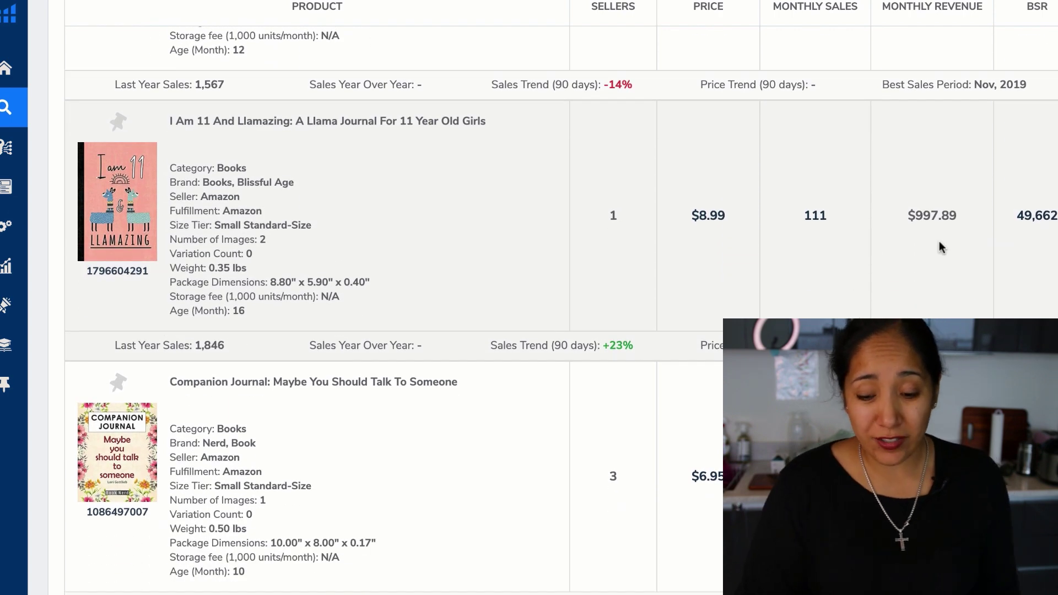
scroll(550, 270, "down", 1)
left_click_drag(225, 262, 191, 261)
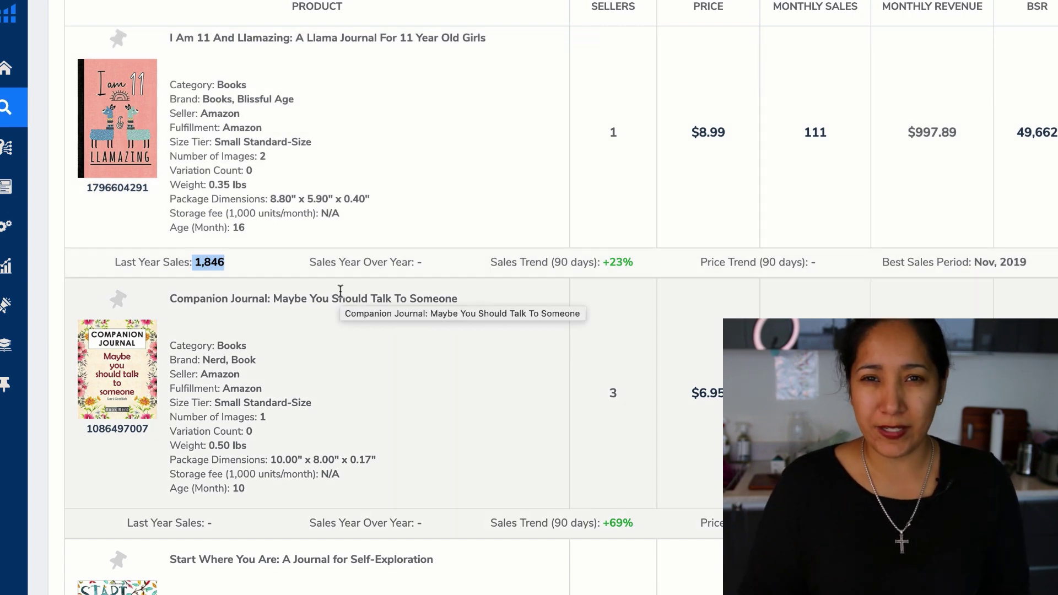
- Look through the further journal results, comparing their themes, prices and last year sales
scroll(341, 290, "down", 2)
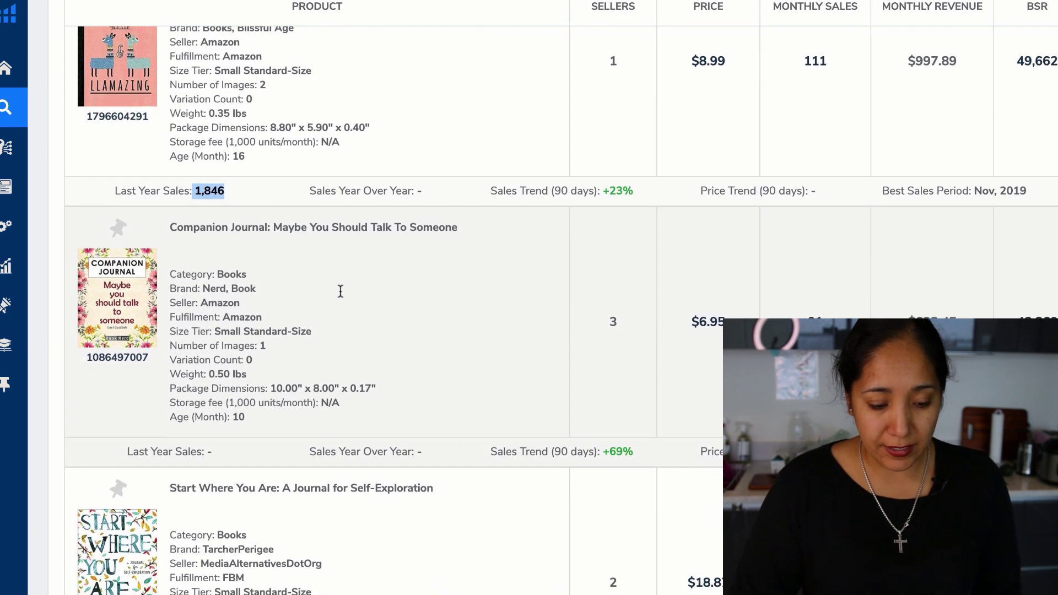
scroll(339, 291, "down", 6)
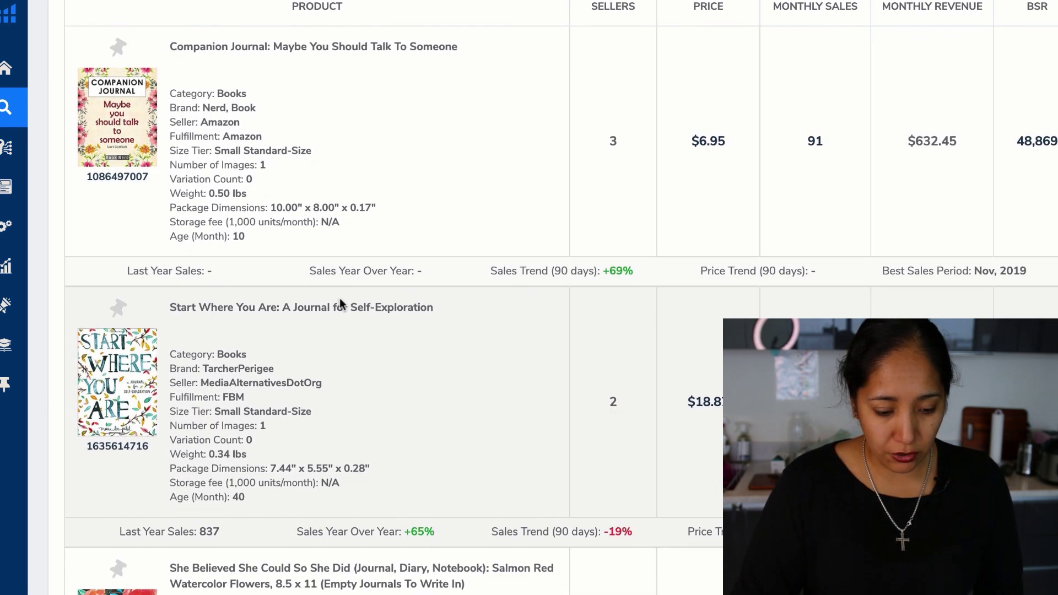
scroll(357, 364, "down", 12)
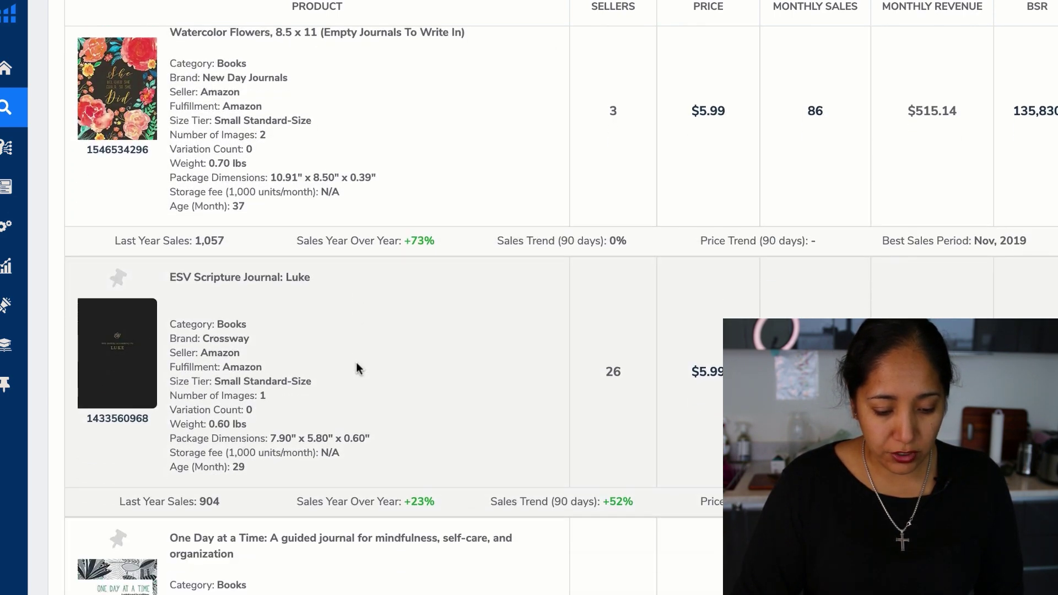
scroll(356, 365, "down", 9)
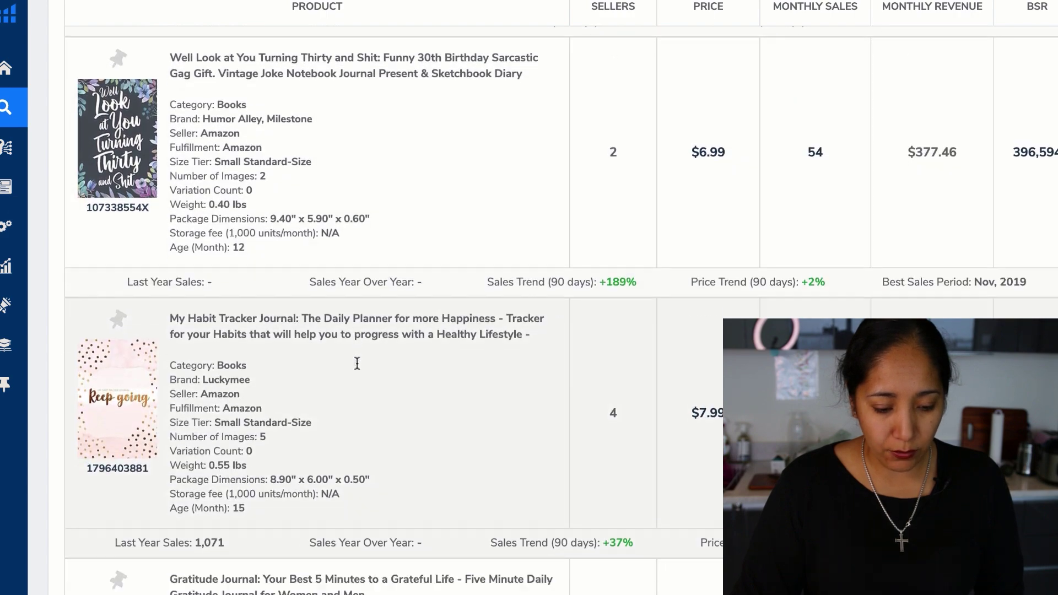
- Change the title keyword to "christmas journal" and run the product search again
scroll(356, 362, "up", 20)
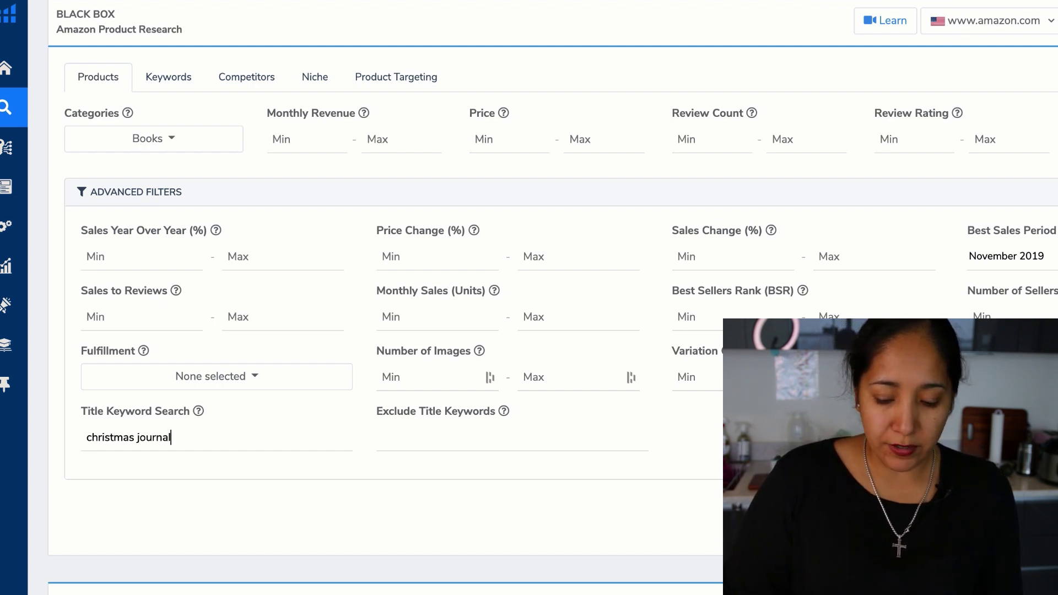
scroll(355, 465, "down", 3)
scroll(355, 298, "up", 4)
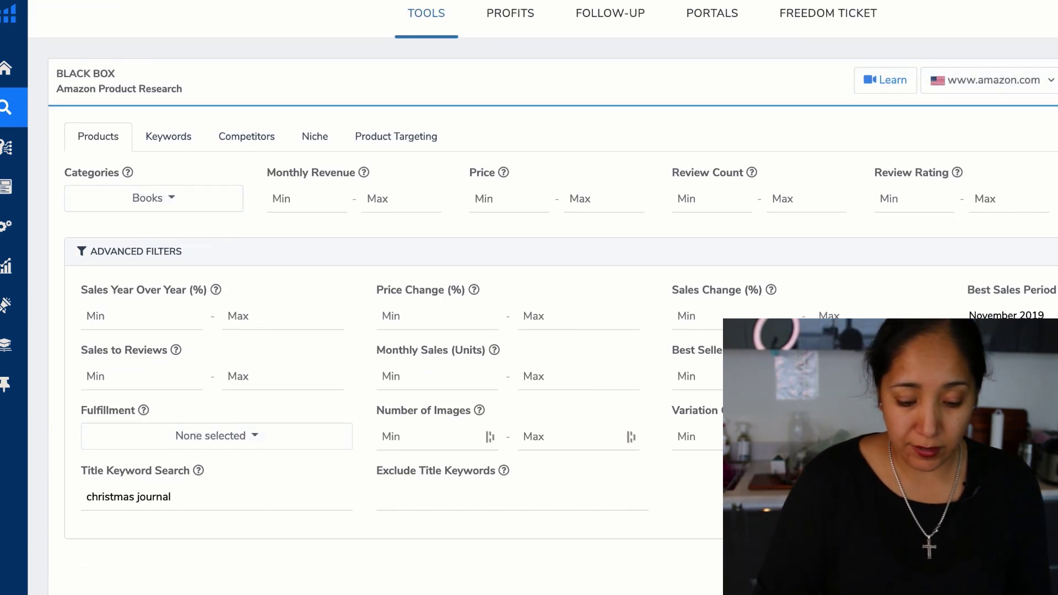
scroll(815, 310, "down", 6)
scroll(816, 318, "down", 5)
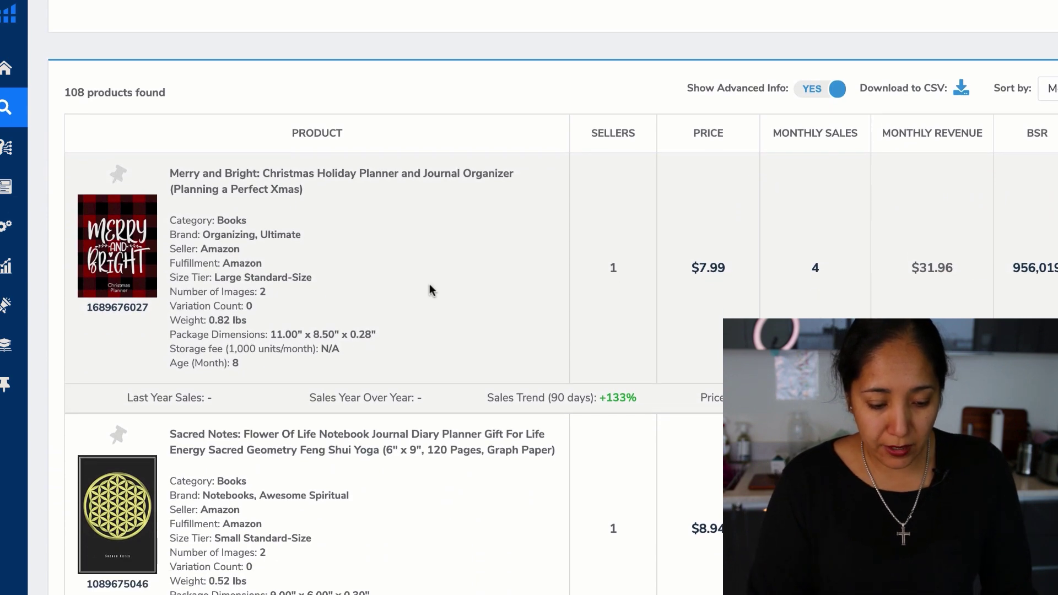
- Check the first Christmas journal results and highlight the monthly revenue of the Merry and Bright holiday planner
scroll(429, 287, "down", 1)
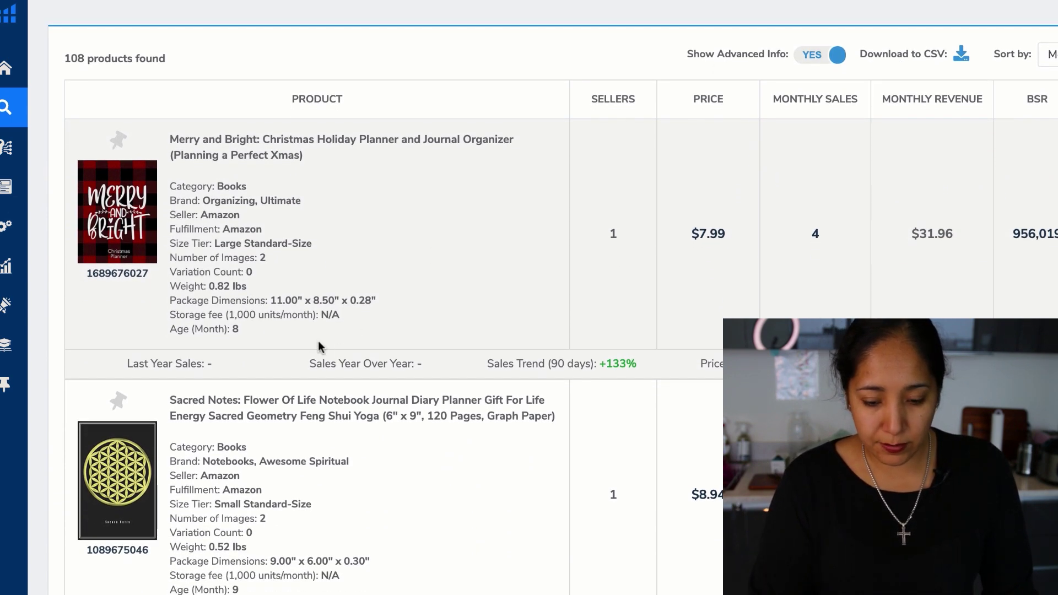
scroll(402, 344, "down", 6)
scroll(402, 345, "down", 1)
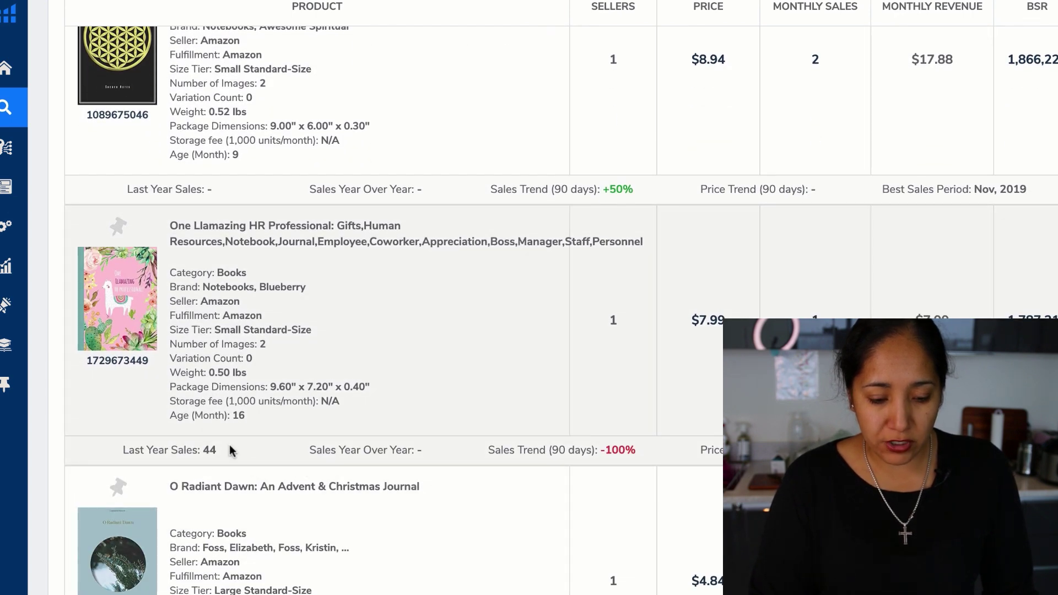
scroll(230, 450, "up", 7)
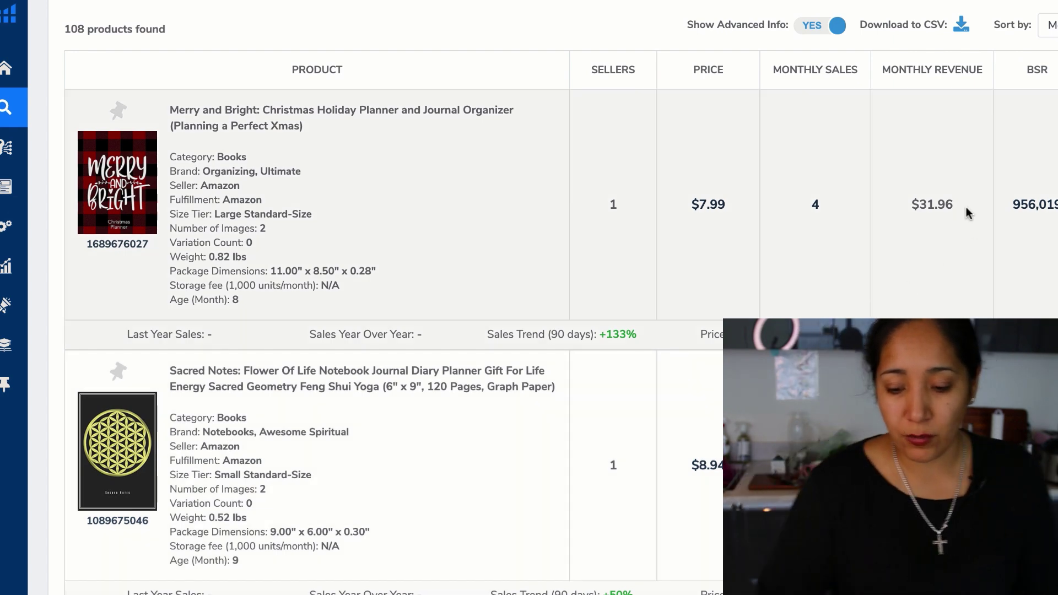
left_click_drag(966, 207, 923, 207)
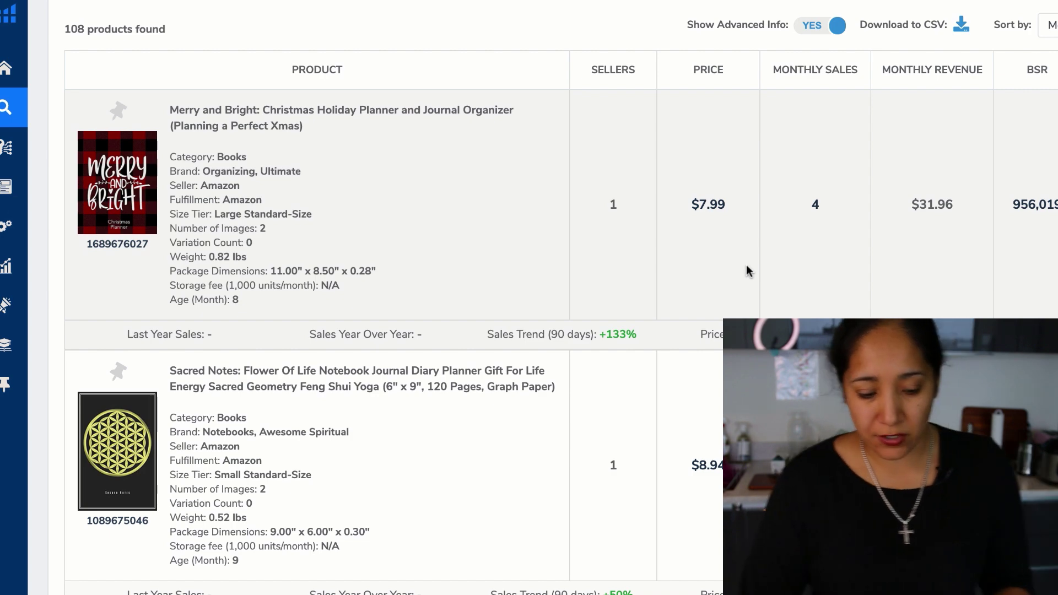
- Examine the Sacred Notes and One Llamazing HR Professional listings, reading the llama notebook's full title and highlighting its monthly sales
scroll(728, 270, "down", 1)
scroll(727, 270, "down", 1)
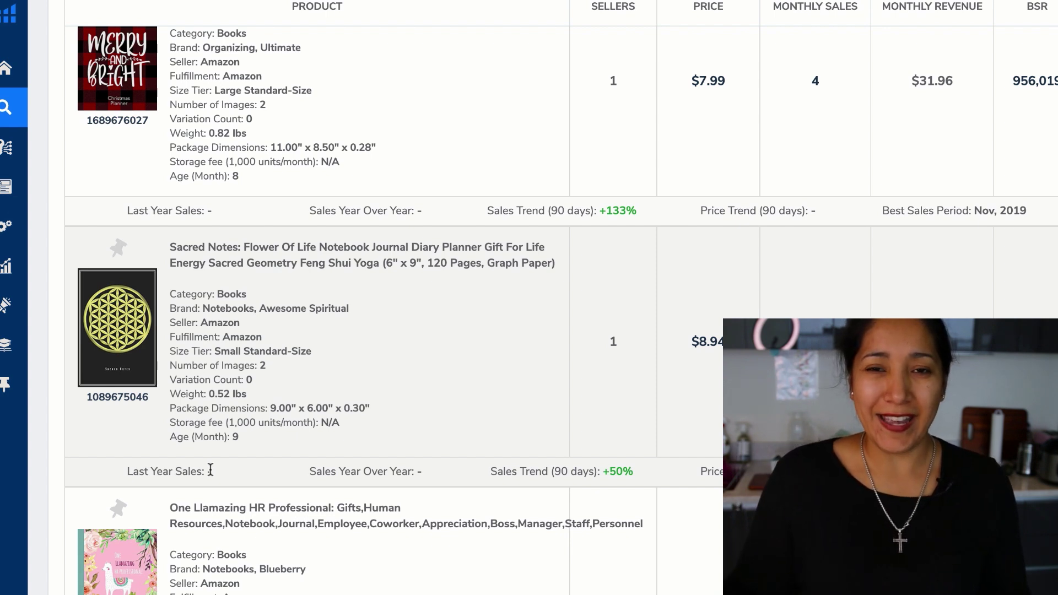
scroll(210, 470, "down", 2)
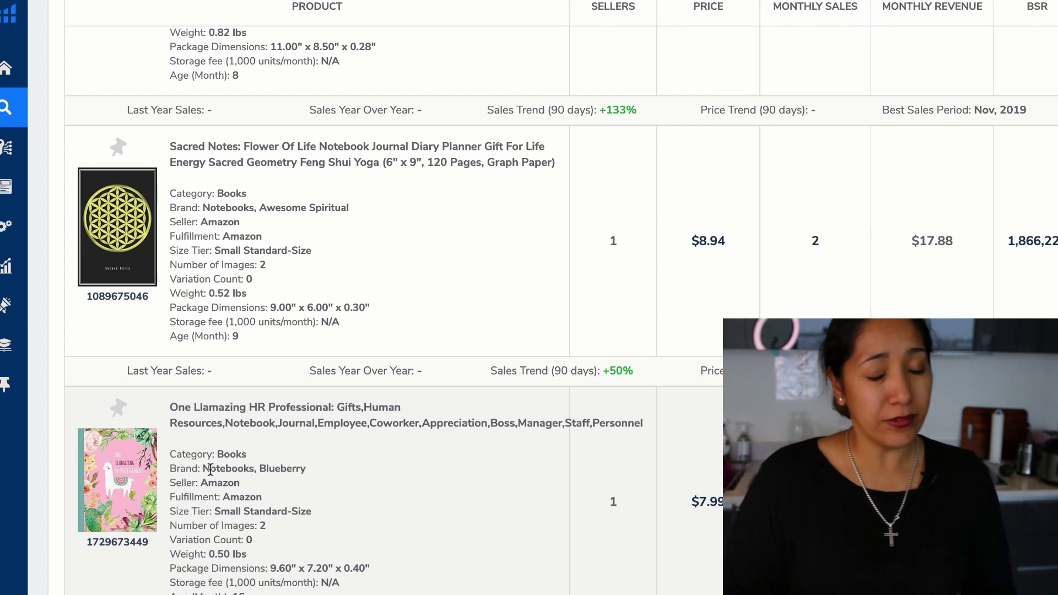
scroll(210, 469, "down", 4)
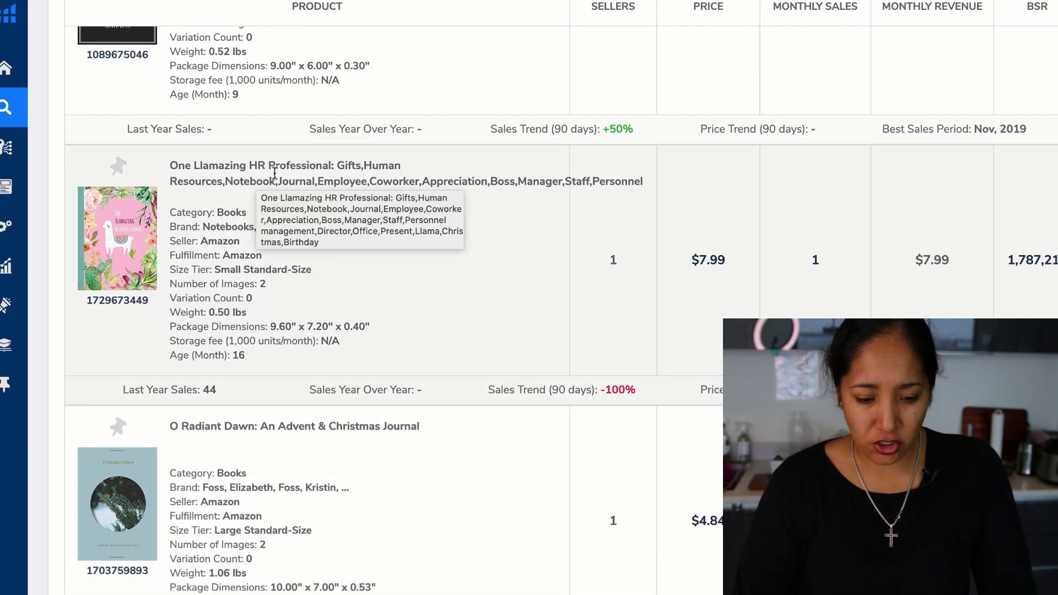
scroll(421, 272, "down", 1)
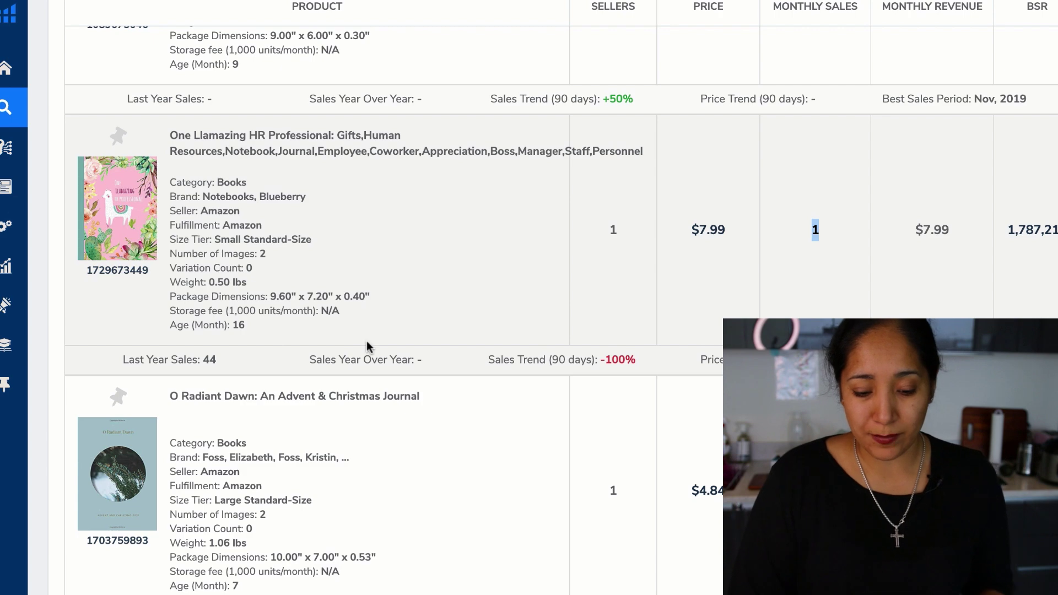
- Compare the sales figures of the Advent journal, the Eiffel Tower journal and the Christmas tree notebook
scroll(366, 341, "down", 2)
scroll(367, 342, "down", 5)
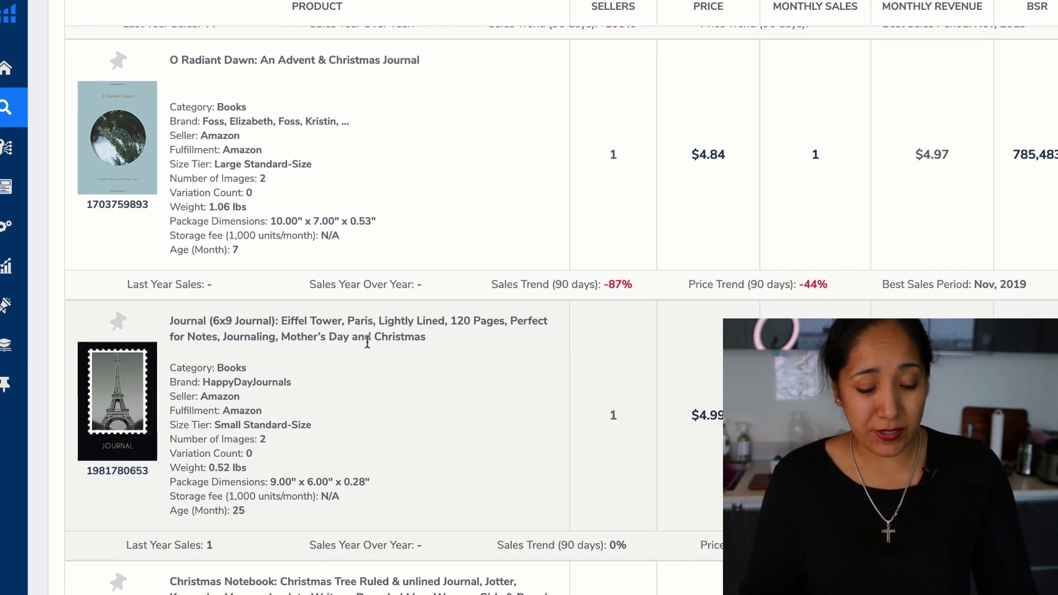
scroll(367, 342, "down", 4)
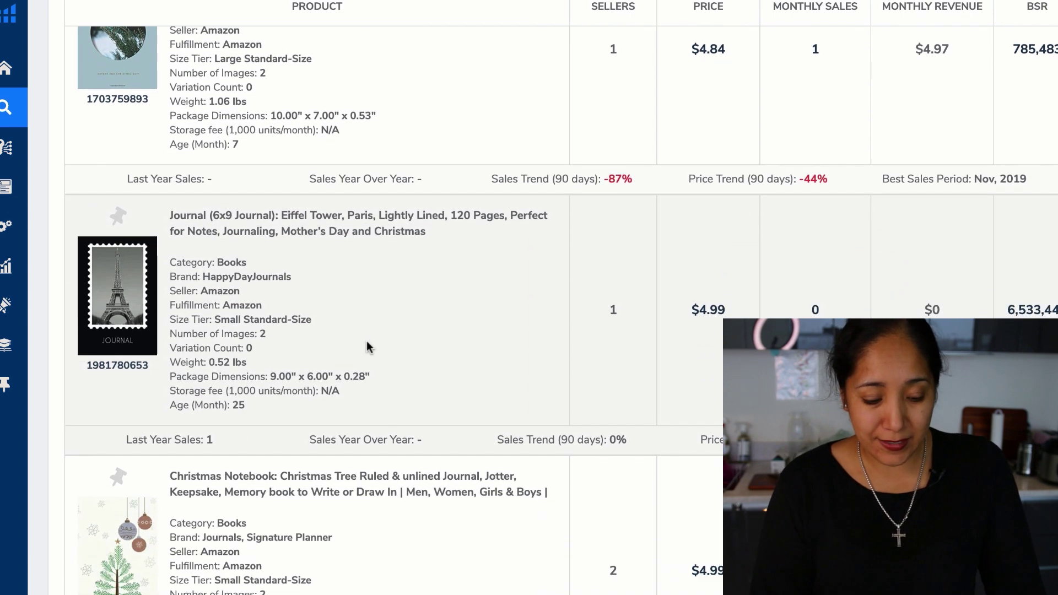
scroll(367, 345, "down", 3)
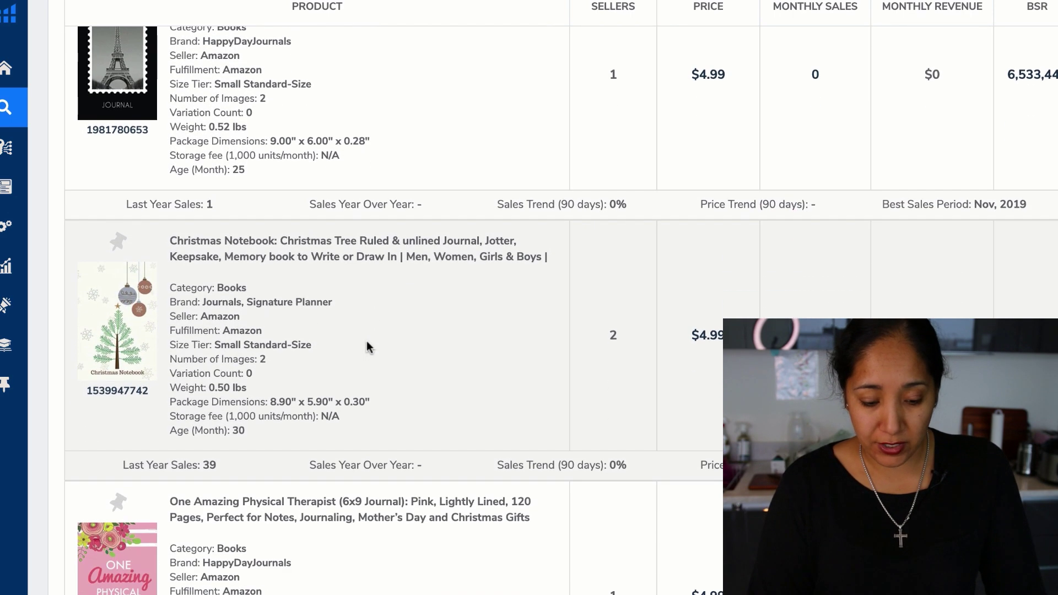
scroll(402, 399, "down", 1)
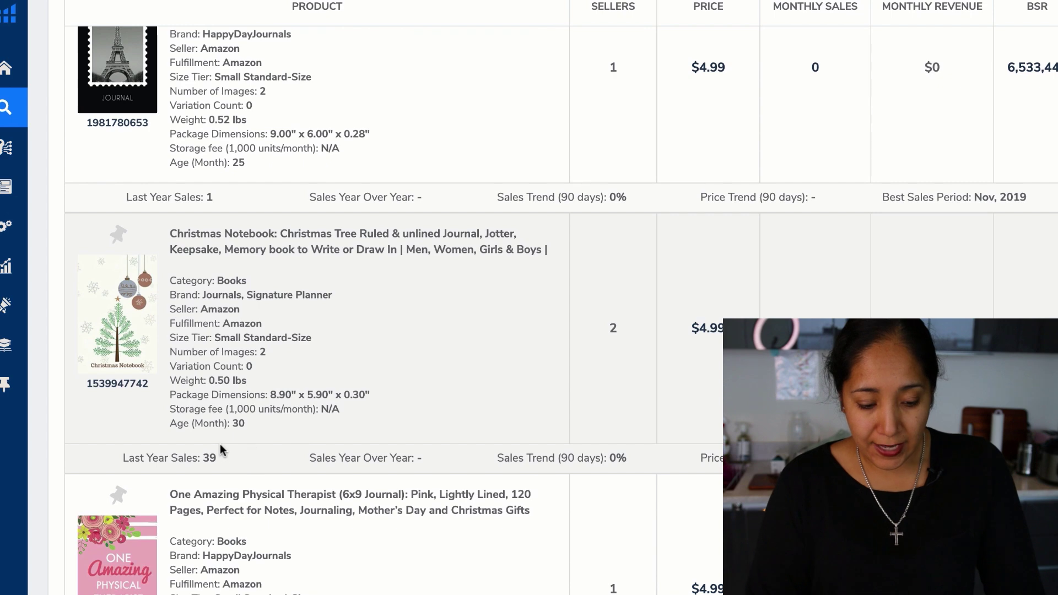
- Examine more of the Christmas journal results, checking the age of the unicorn notebook and the listings that follow it
scroll(220, 444, "down", 10)
scroll(262, 497, "down", 7)
scroll(262, 497, "down", 7)
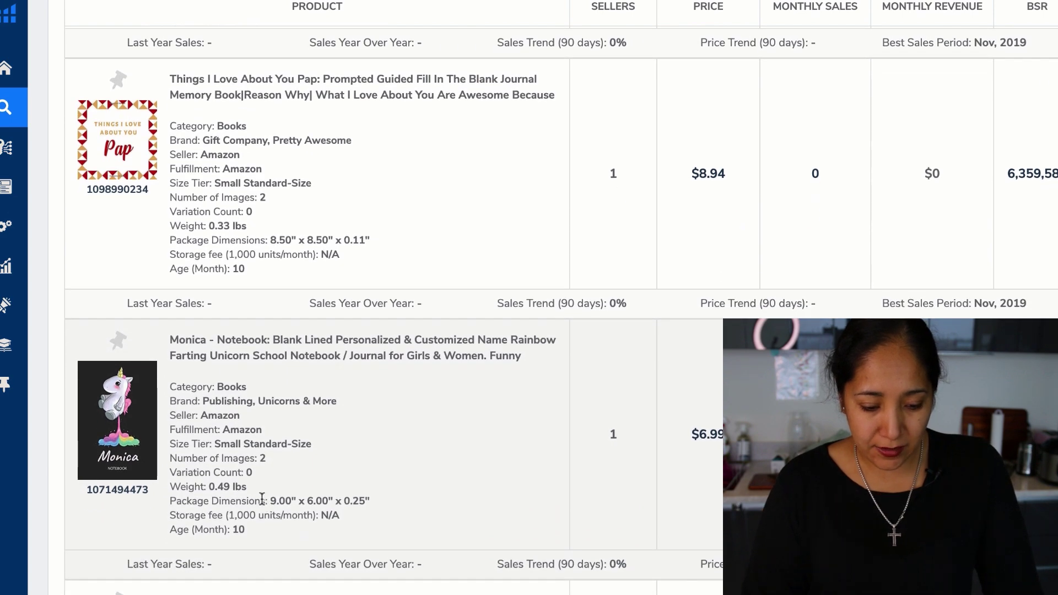
scroll(262, 498, "down", 1)
scroll(248, 534, "down", 2)
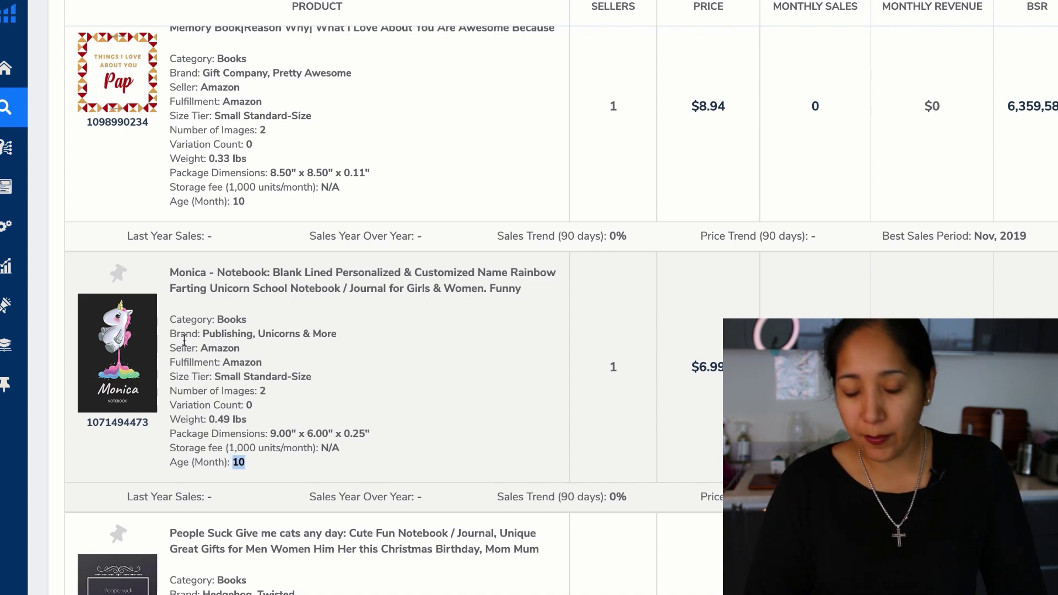
scroll(183, 340, "down", 10)
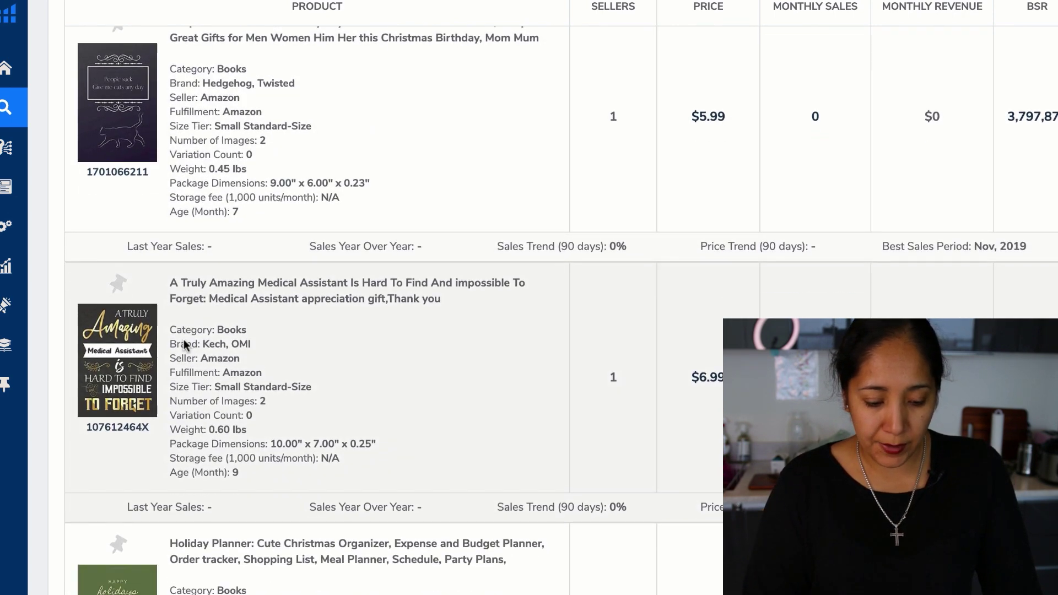
scroll(183, 341, "down", 5)
scroll(289, 414, "down", 14)
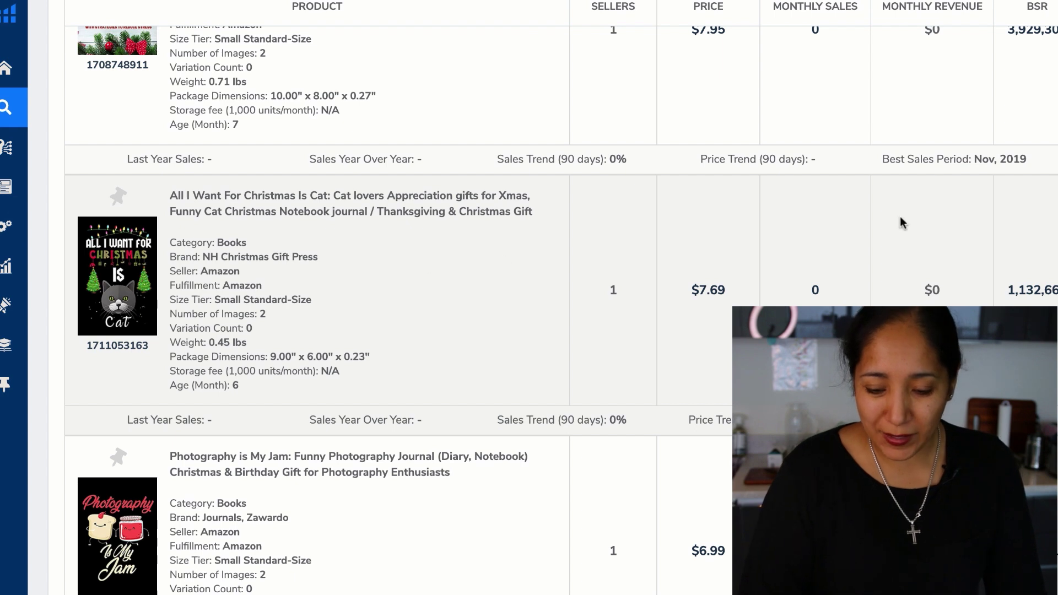
- Highlight the monthly revenue and BSR of the All I Want For Christmas Is Cat notebook, and check the neighbouring photography journal
double_click(932, 290)
scroll(625, 326, "down", 1)
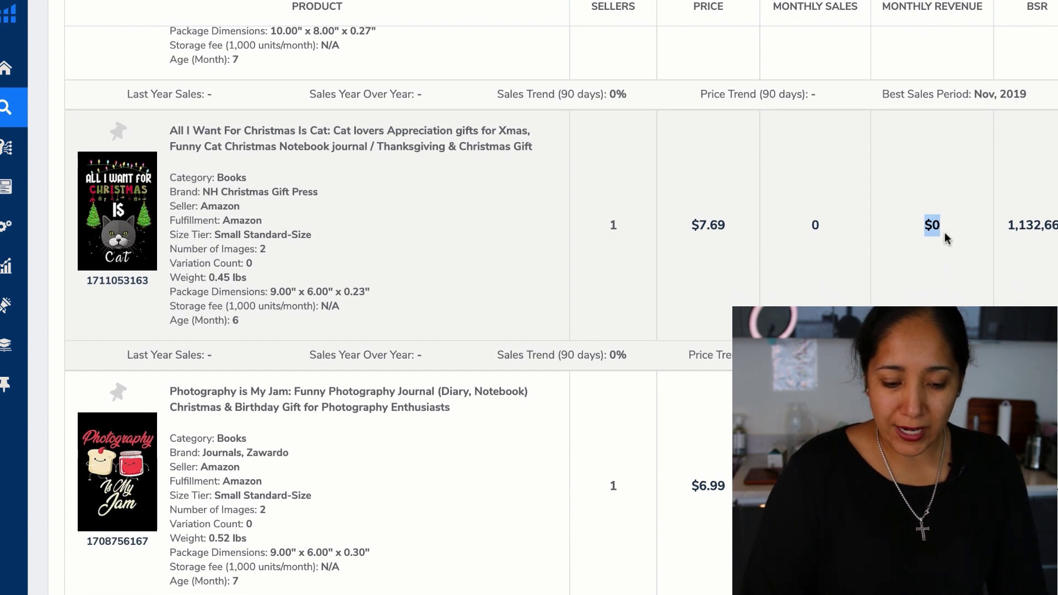
scroll(801, 294, "down", 1)
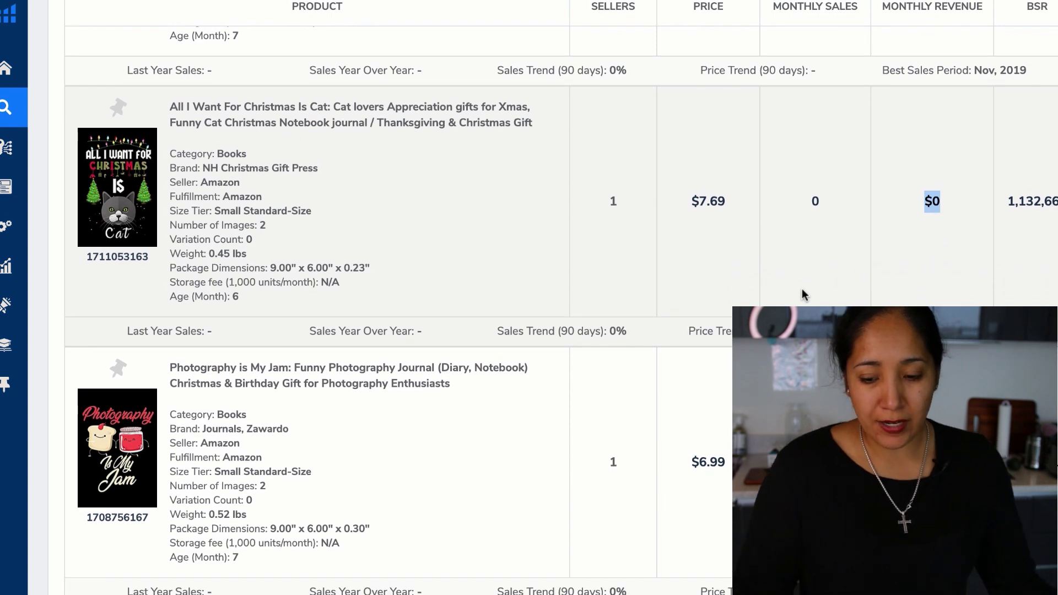
double_click(1017, 202)
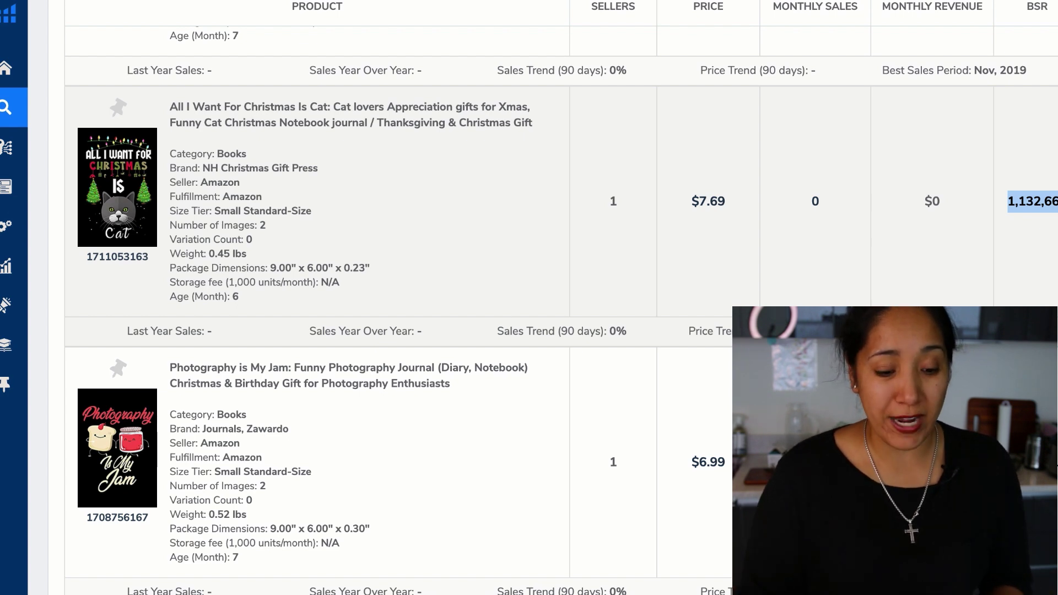
scroll(406, 277, "down", 1)
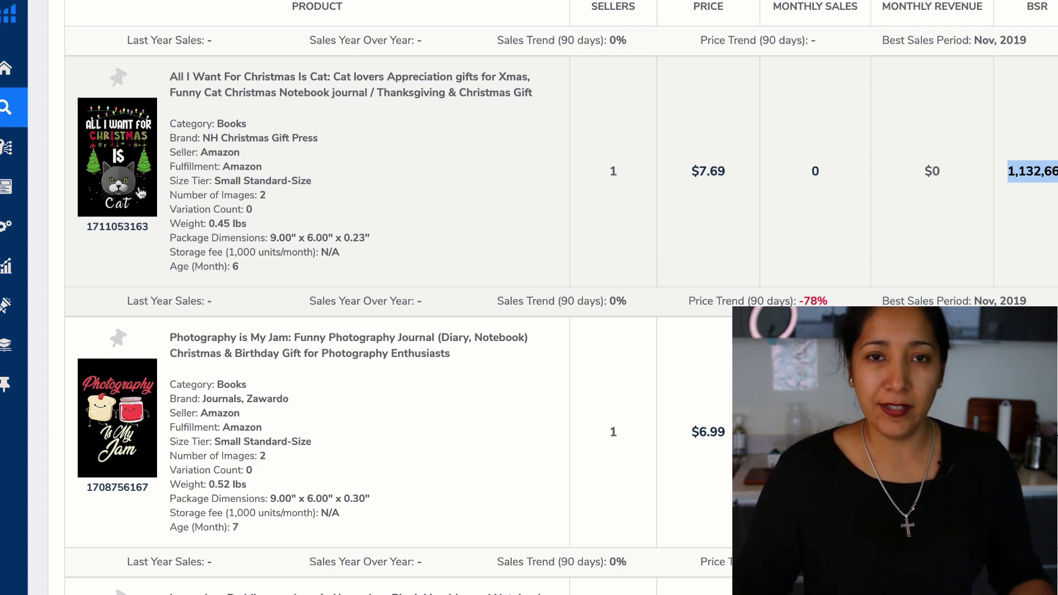
scroll(138, 206, "down", 3)
scroll(158, 324, "down", 1)
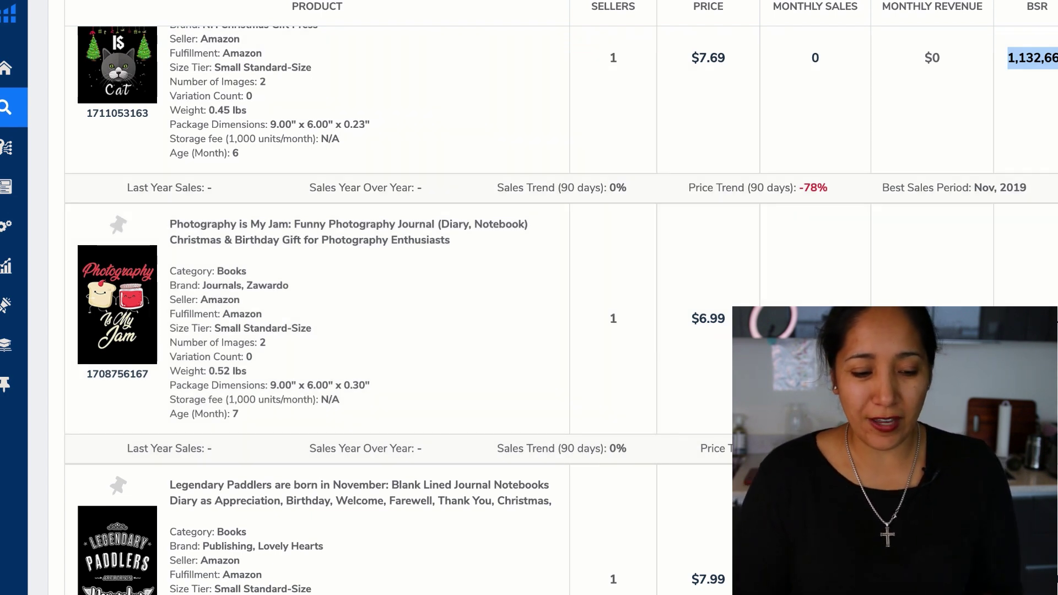
- Change the product category filter from Books to Clothing, Shoes & Jewelry
scroll(392, 108, "up", 20)
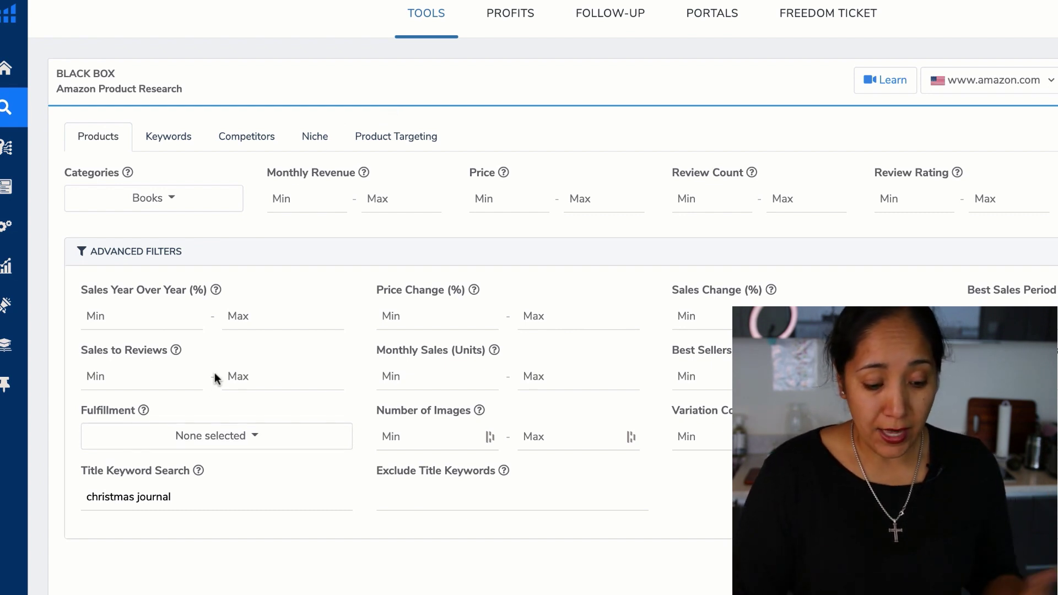
left_click(184, 207)
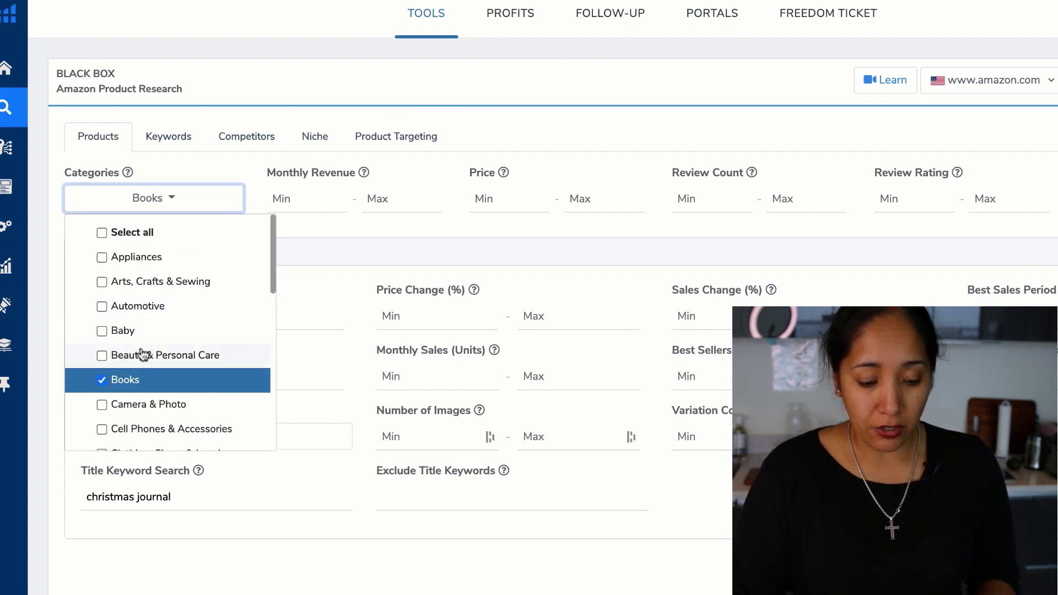
left_click(102, 382)
scroll(110, 388, "down", 1)
left_click(101, 378)
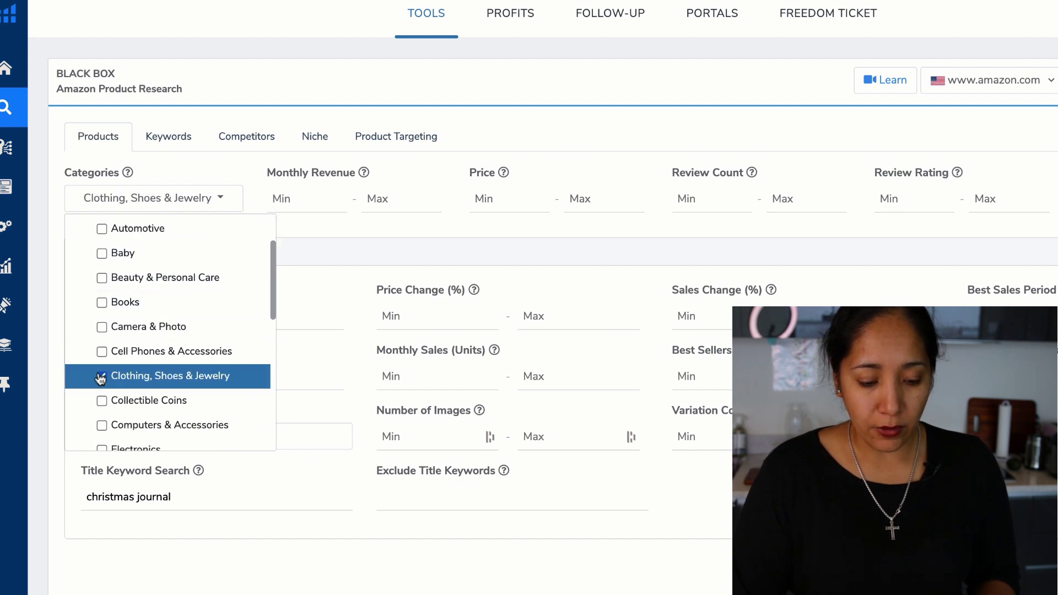
- Replace the title keyword with "tshirt, t-shirt" and run the product search
left_click(263, 493)
left_click_drag(172, 497, 71, 499)
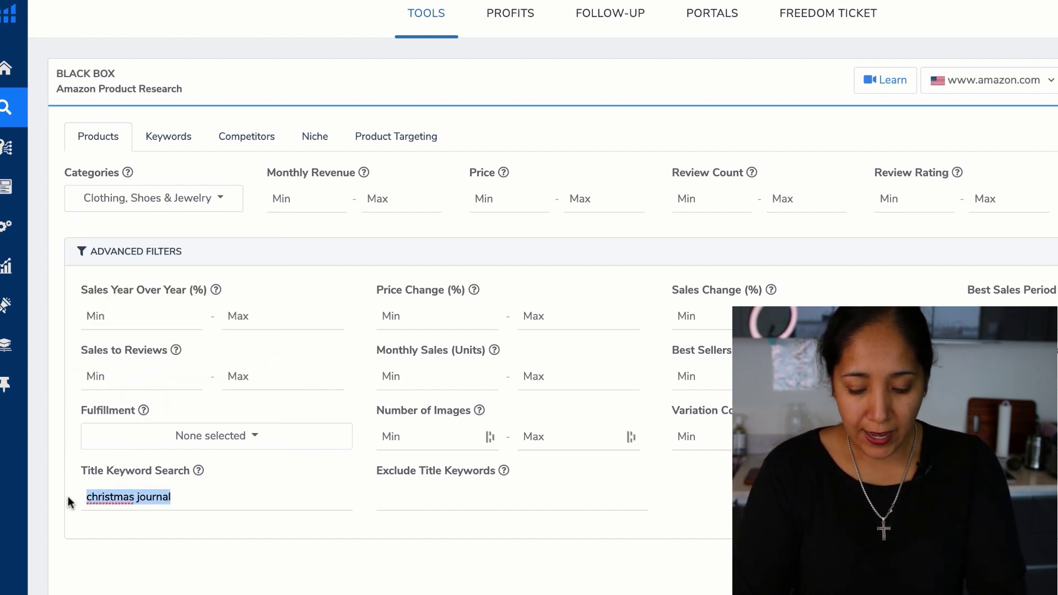
key("BackSpace")
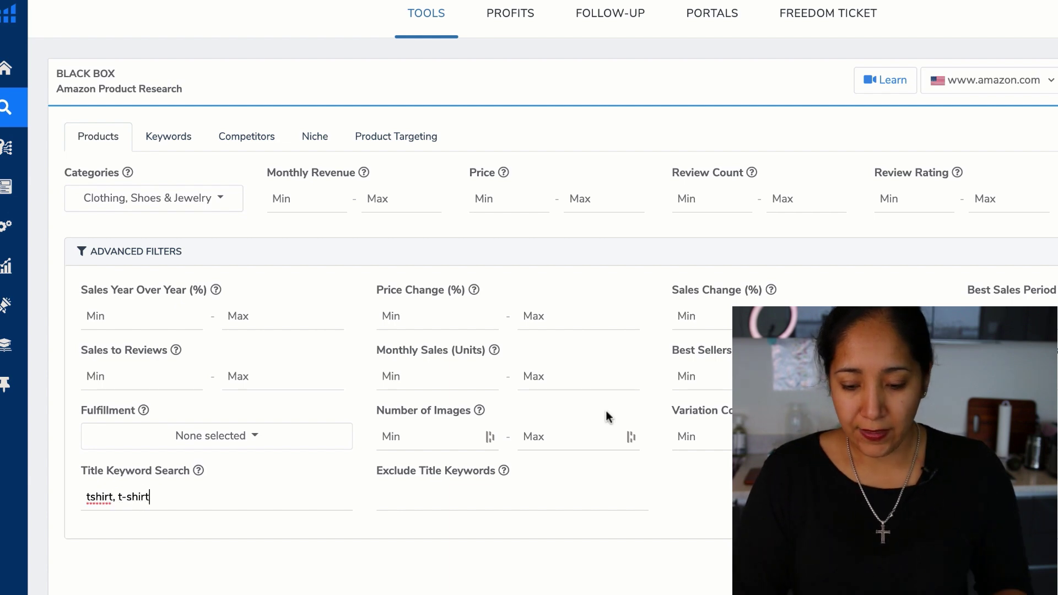
key("Return")
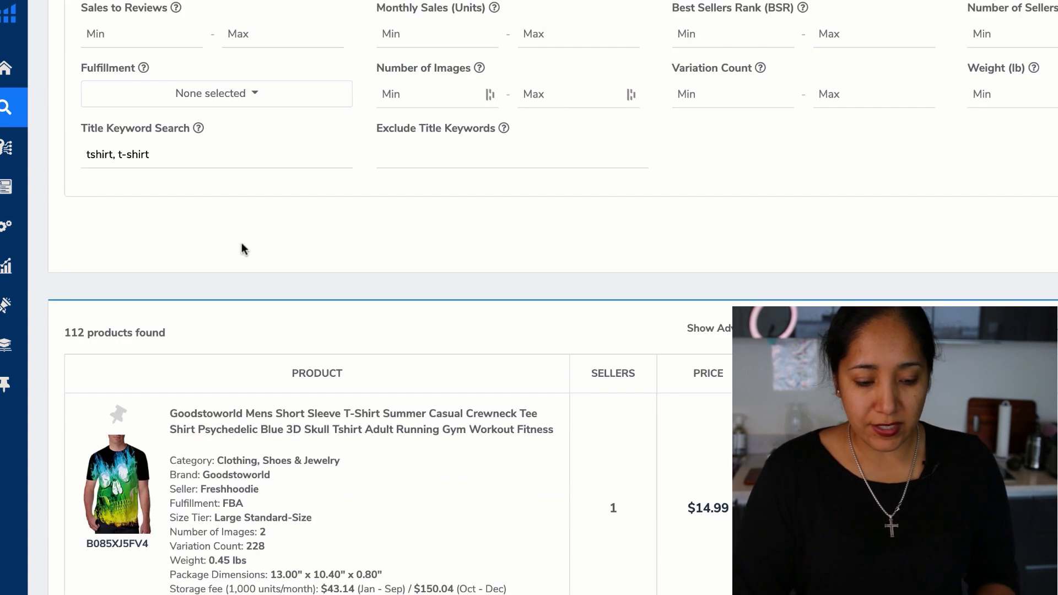
- Change the title keyword to "christmas tshirt" and run the product search again
left_click(87, 155)
type("christmas")
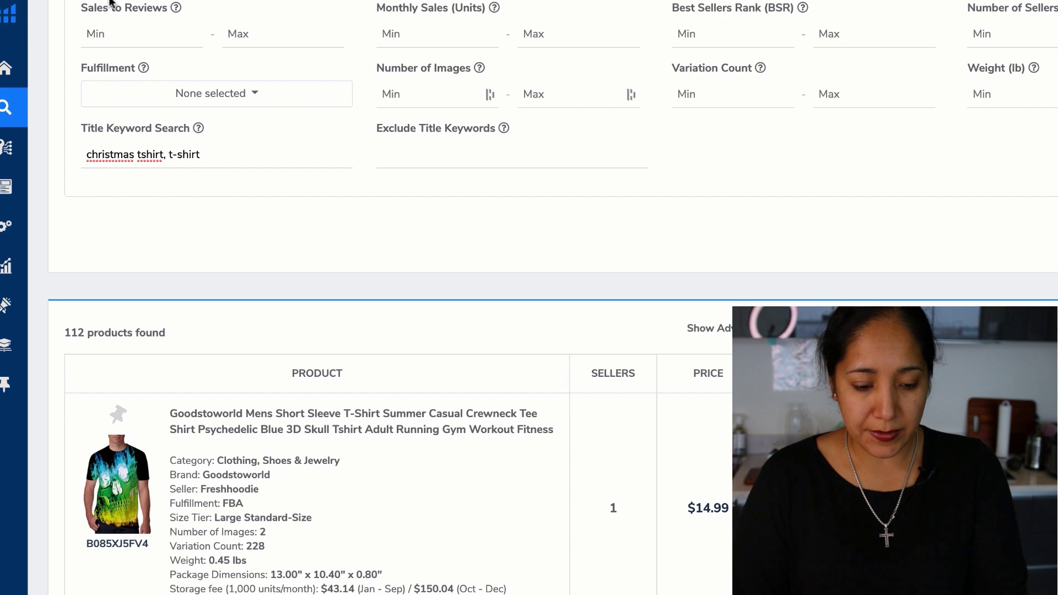
left_click_drag(165, 158, 208, 158)
key("BackSpace")
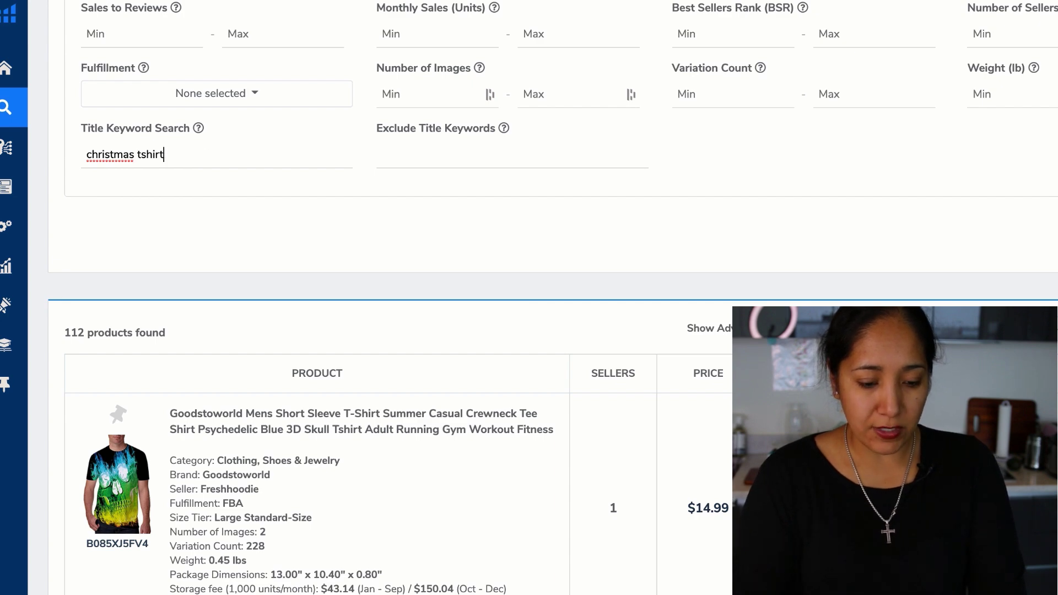
scroll(542, 298, "up", 7)
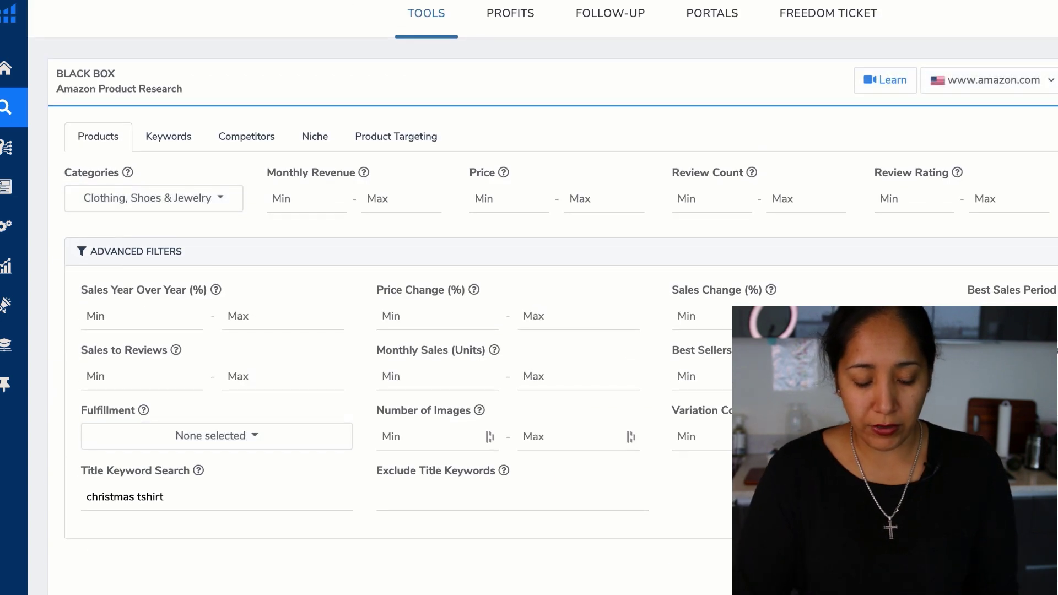
- Examine the Christmas T-shirt results, comparing the sales figures of the Goodstoworld graphic tee and the Bhome maternity shirts
scroll(542, 298, "down", 8)
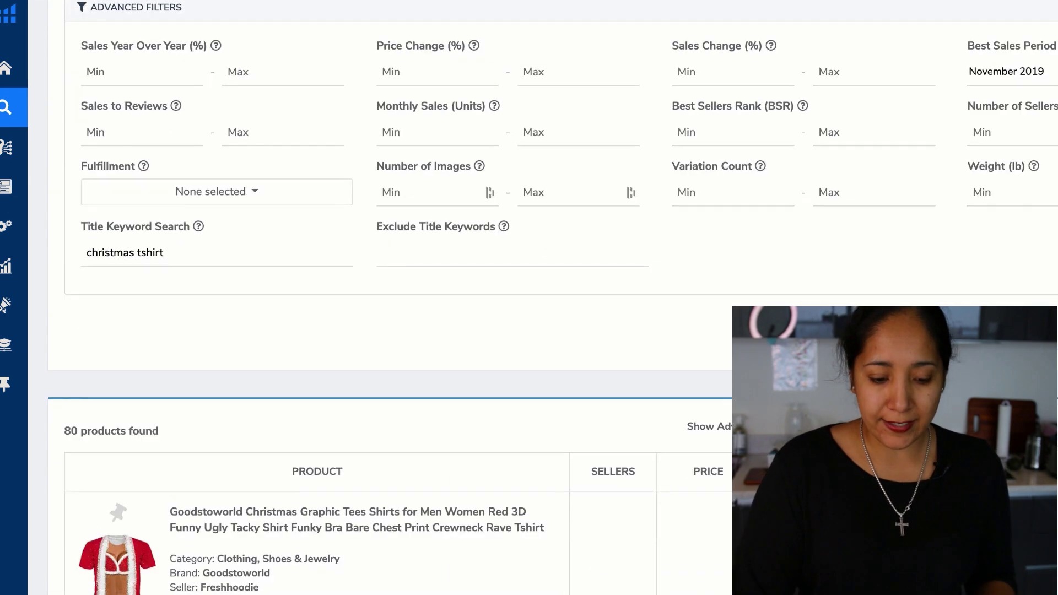
scroll(543, 298, "down", 6)
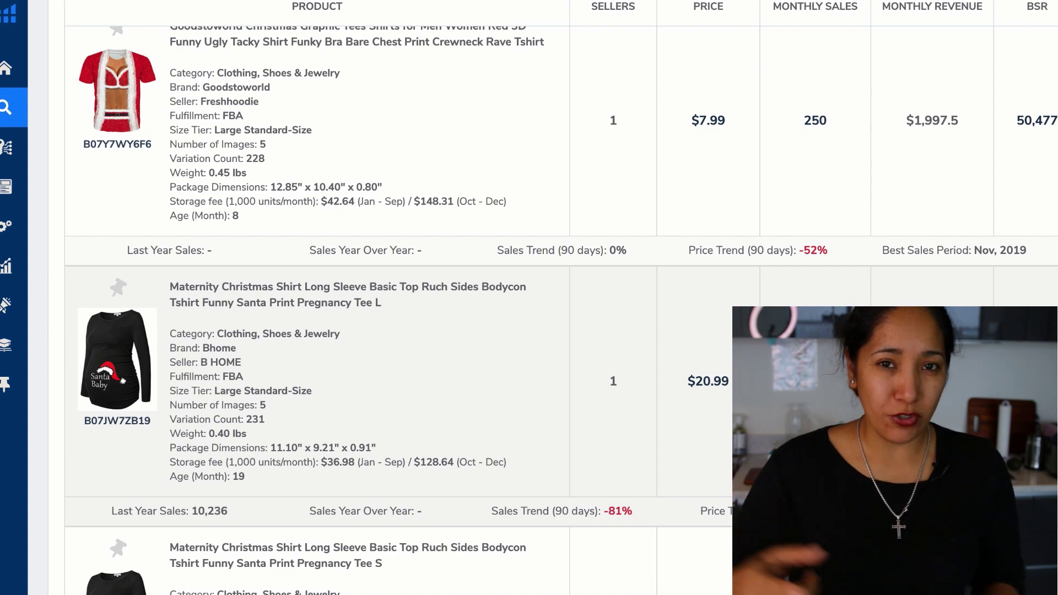
scroll(385, 276, "down", 5)
scroll(386, 309, "down", 6)
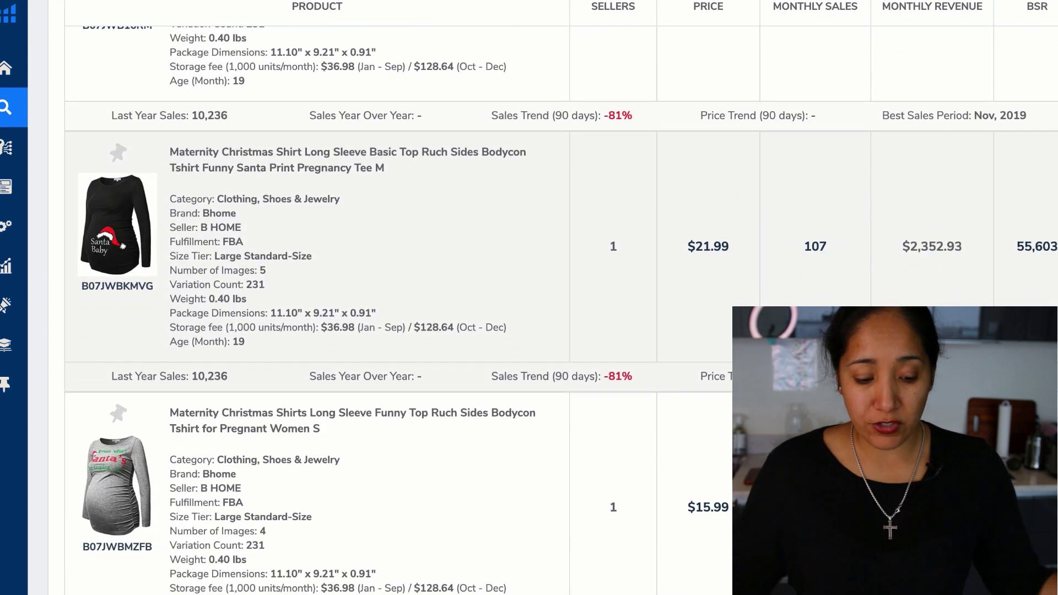